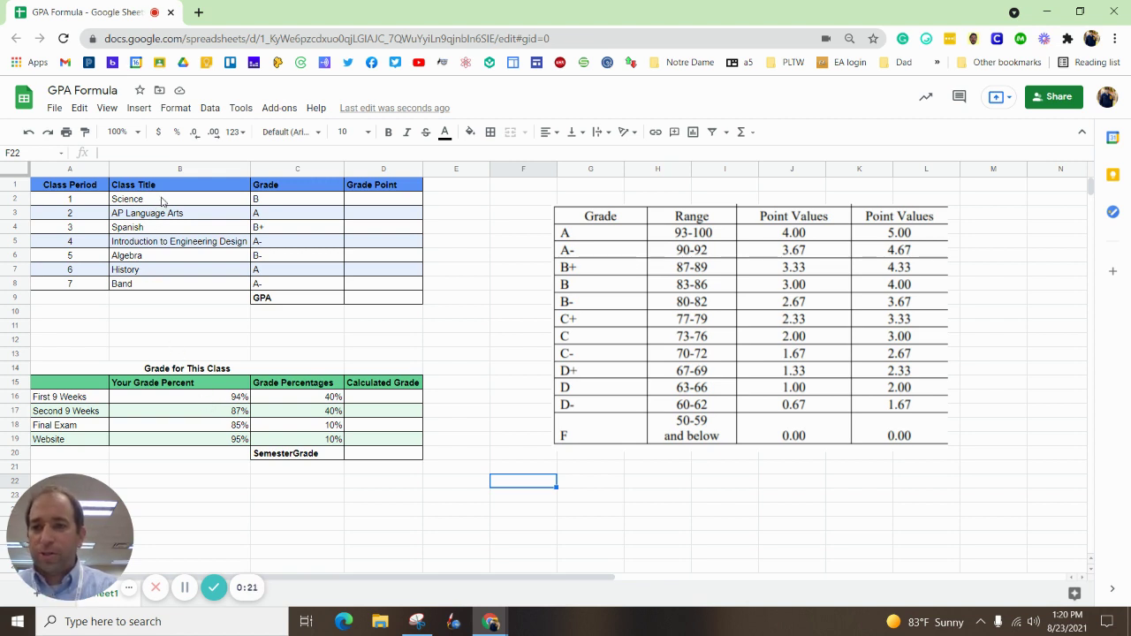
Review the class titles in B2:B8 and the letter grades in C2:C8
drag(162, 201, 160, 288)
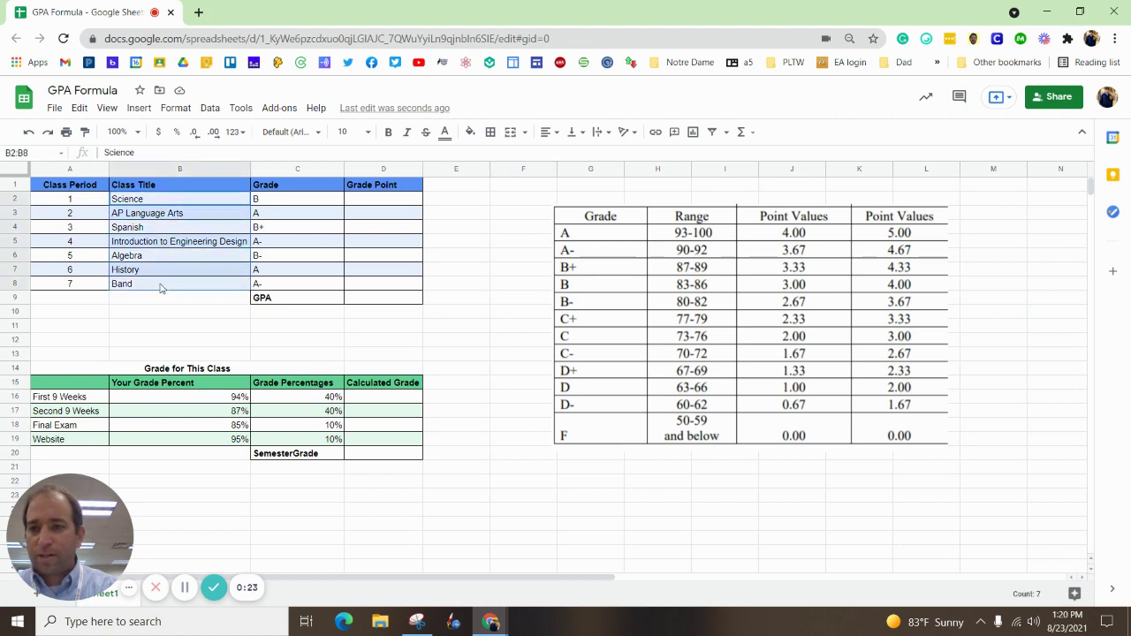
click(160, 202)
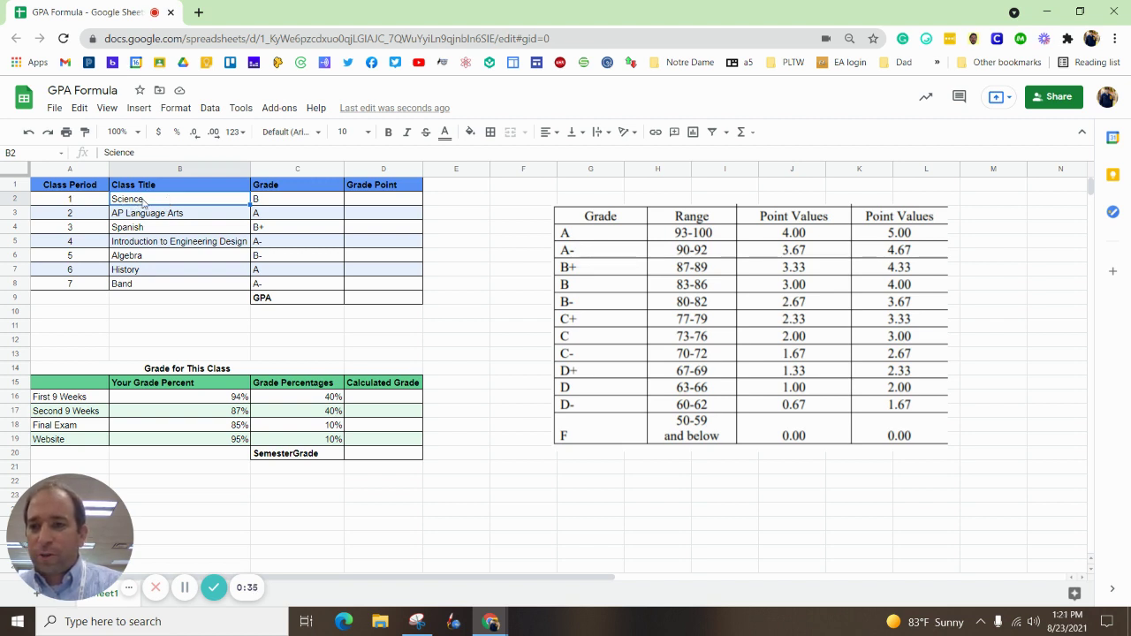
click(139, 219)
click(146, 232)
click(143, 247)
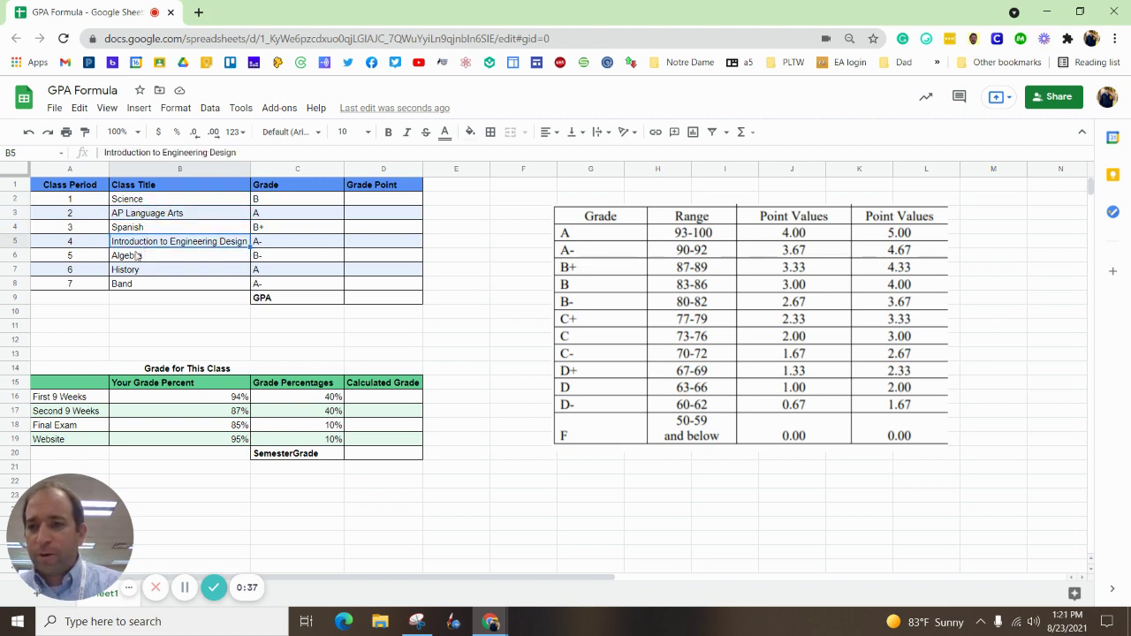
click(137, 261)
click(133, 273)
click(135, 285)
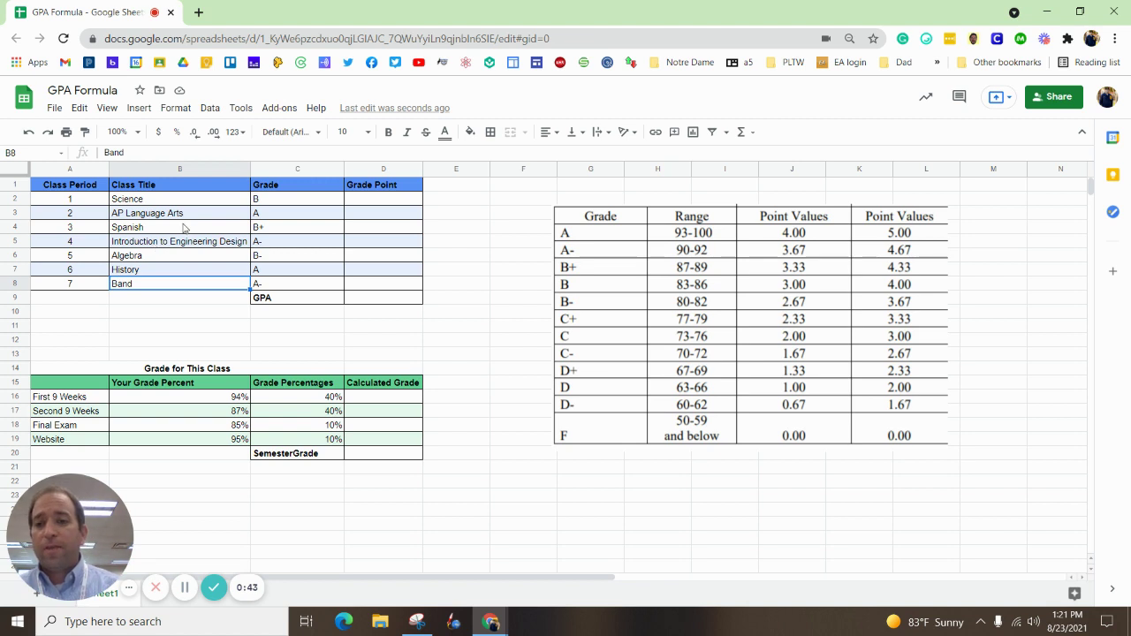
drag(289, 203, 292, 288)
click(332, 259)
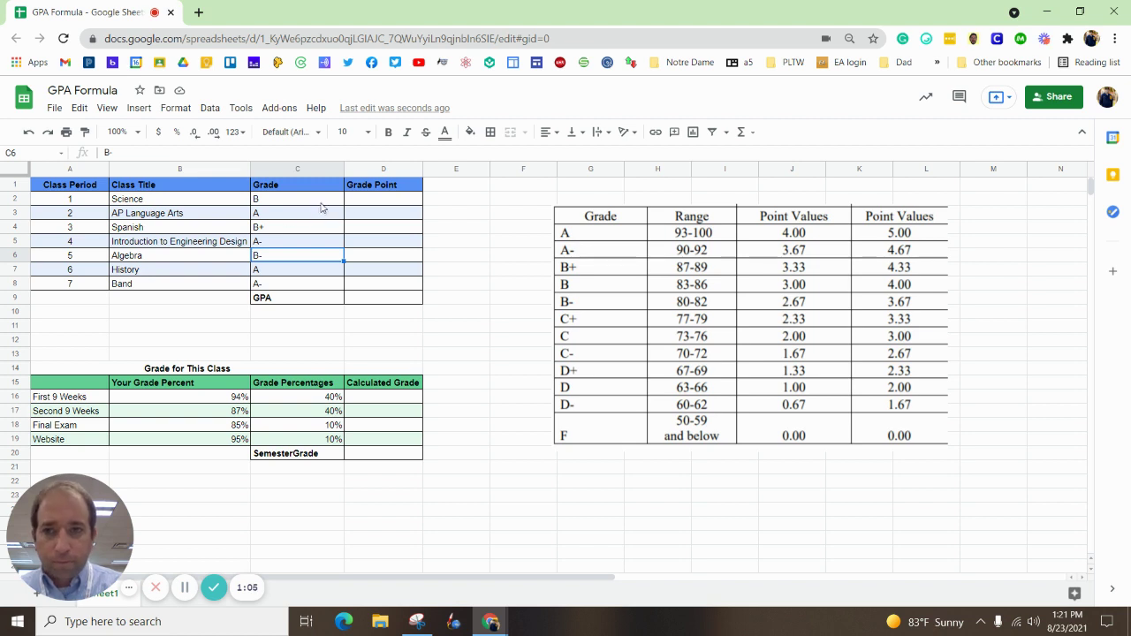
Enter the grade points 3 for Science, 5 for AP Language Arts and 3.33 for Spanish in D2:D4
click(375, 200)
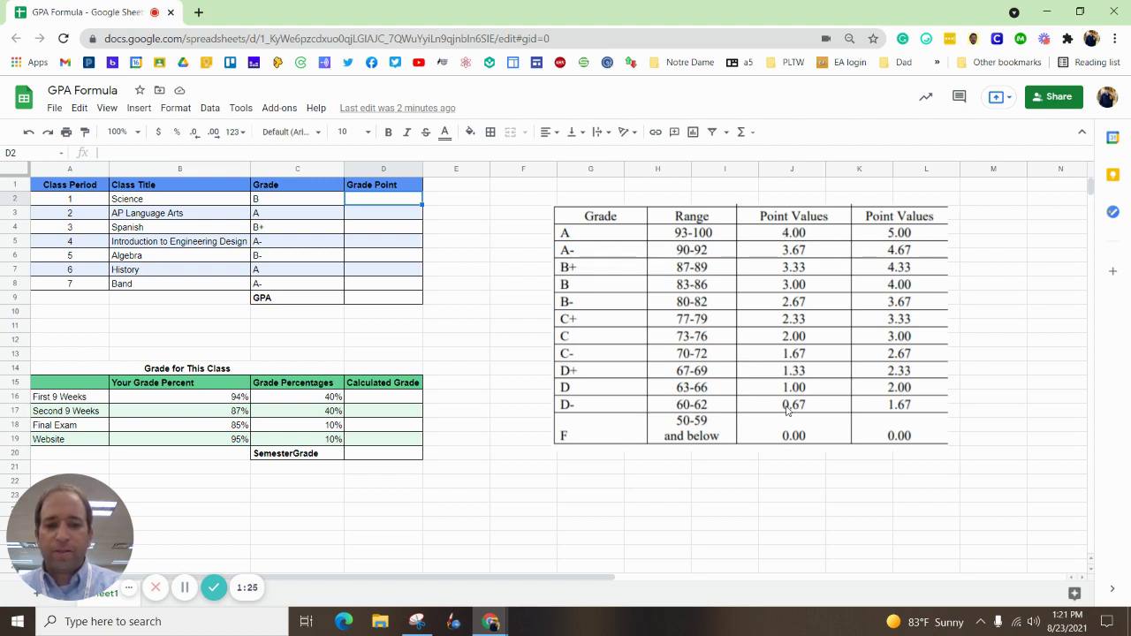
click(265, 200)
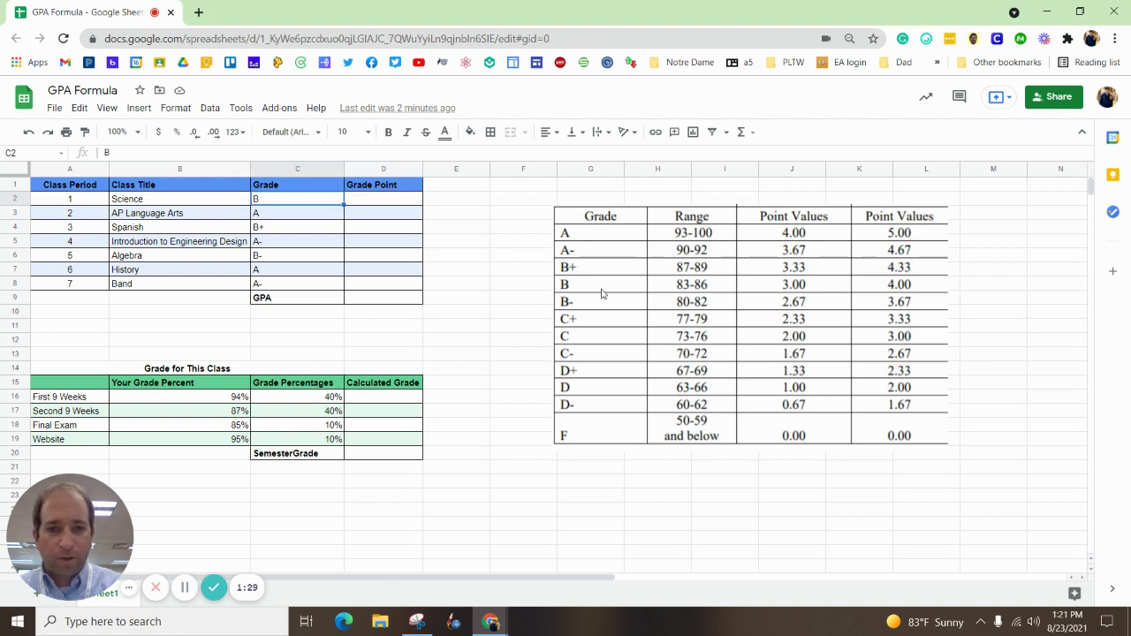
click(405, 201)
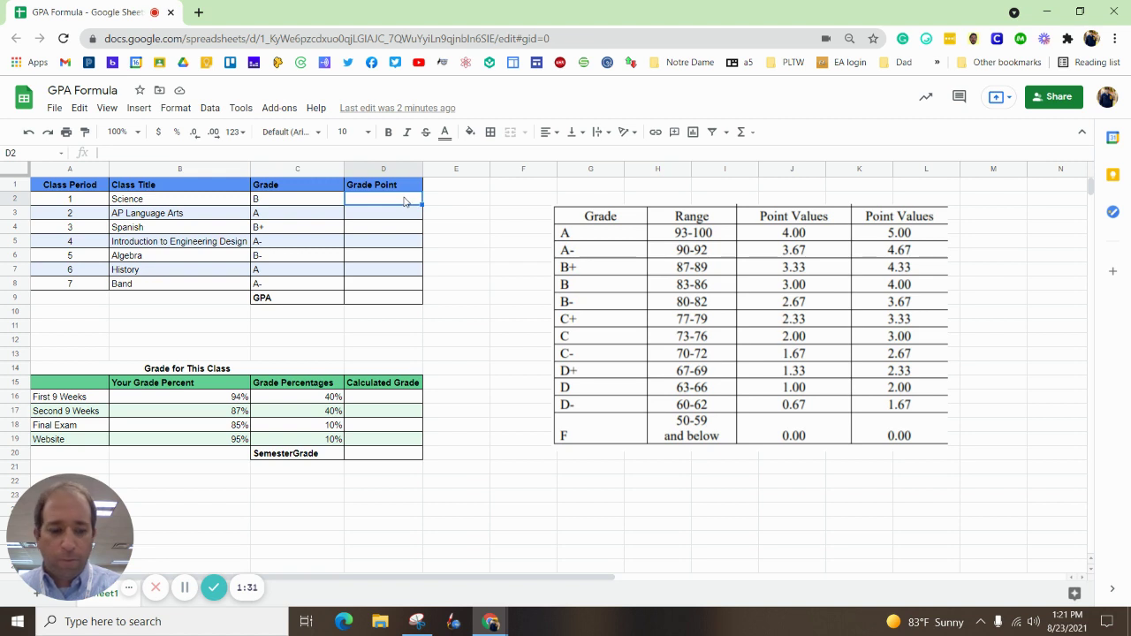
text(3)
key(Return)
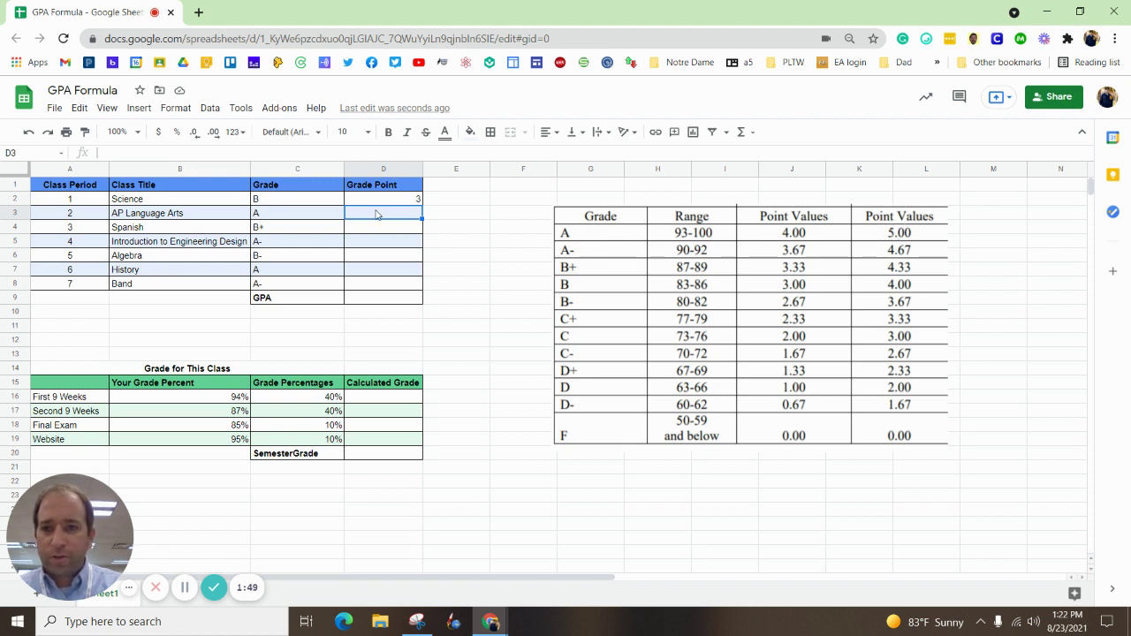
text(5)
key(Return)
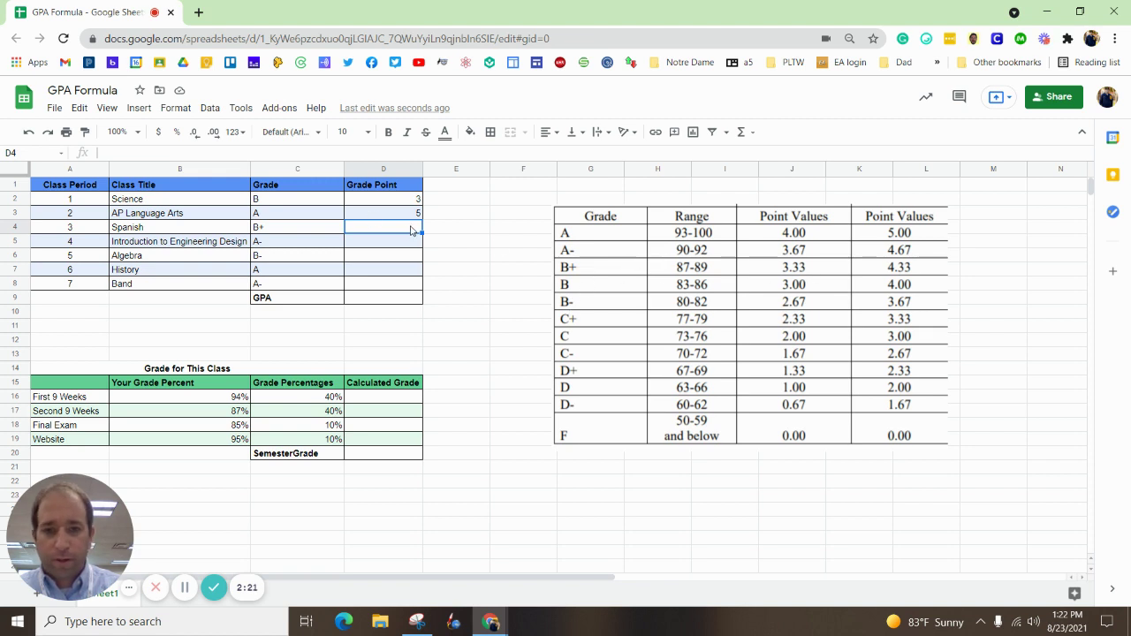
text(3.33)
key(Return)
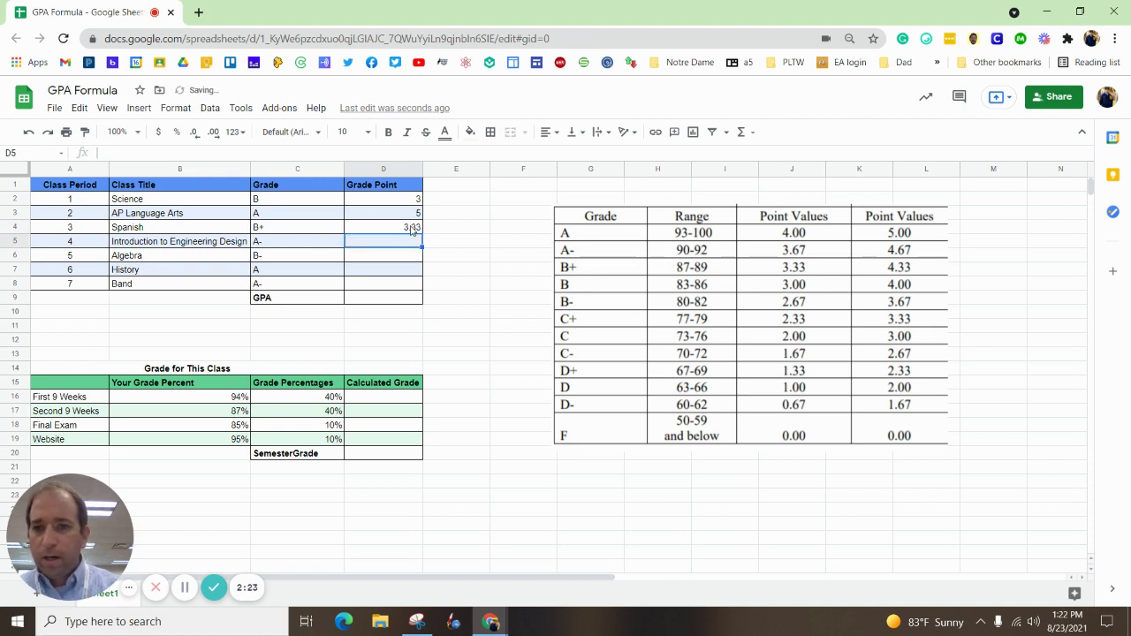
Enter grade points 4.67 for Introduction to Engineering Design, 2.67 for Algebra, 4 for History and 3.67 for Band in D5:D8
click(152, 247)
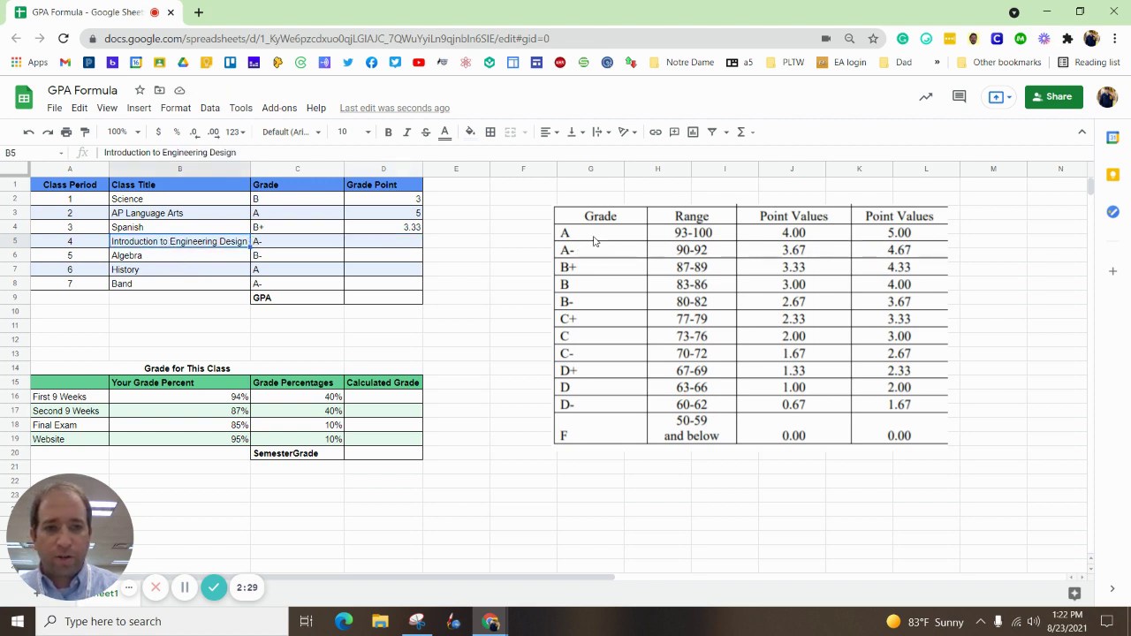
click(386, 241)
text(4.67)
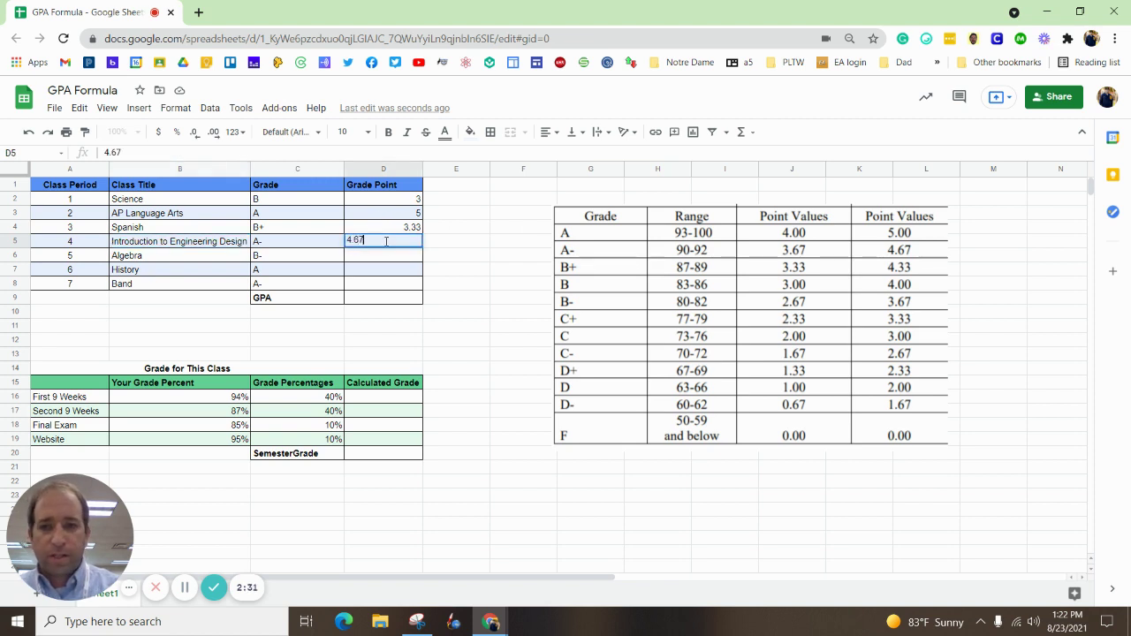
key(Return)
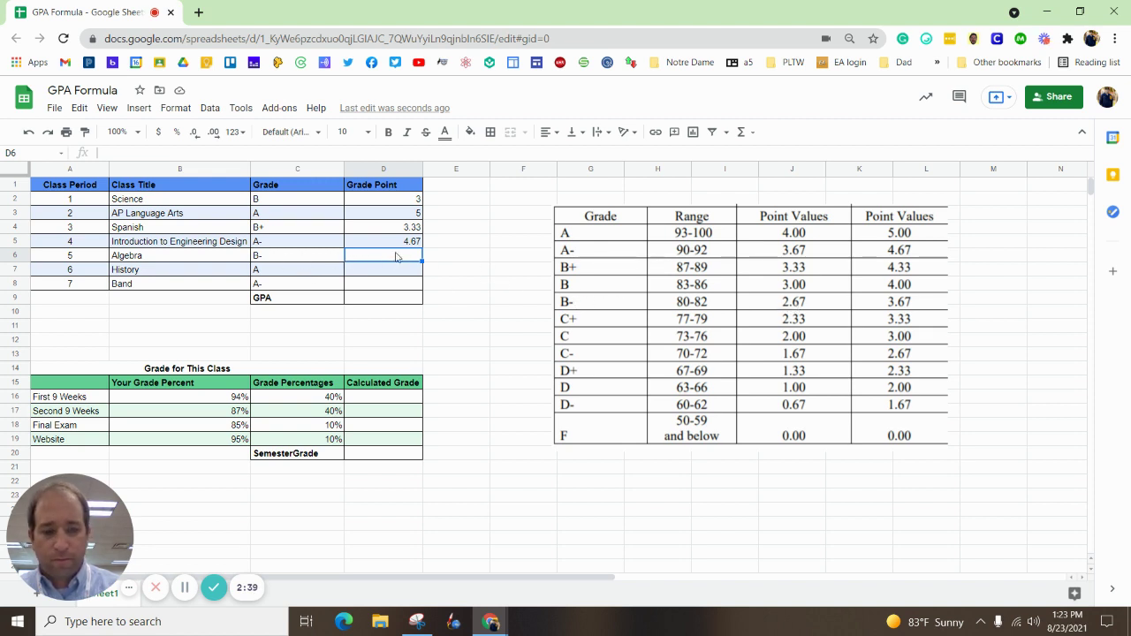
text(2.67)
key(Return)
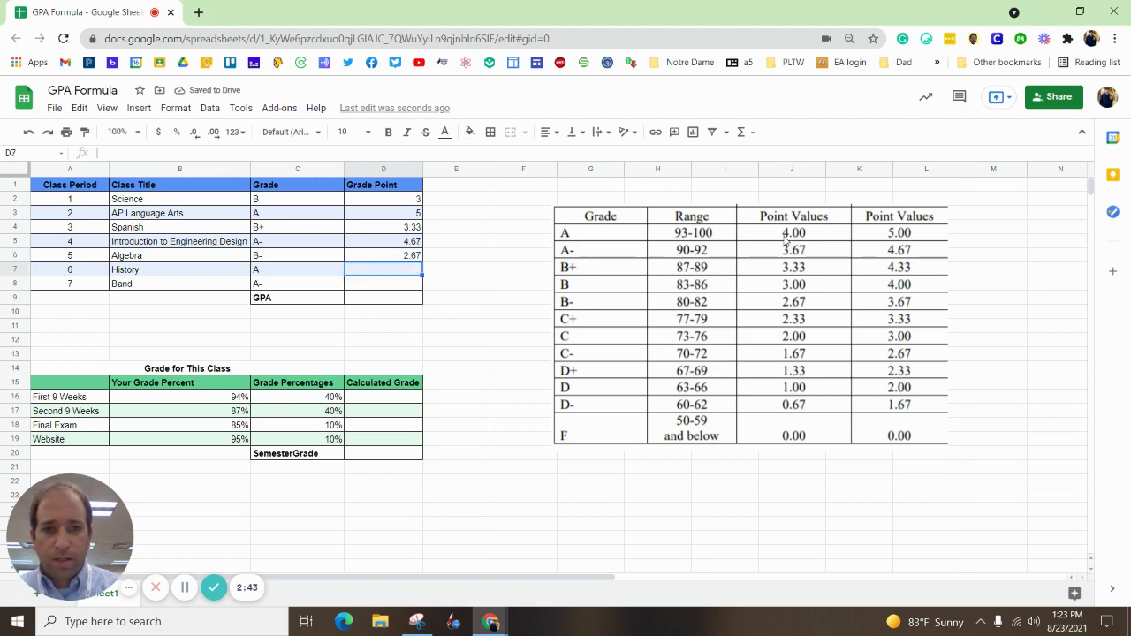
text(4)
key(Return)
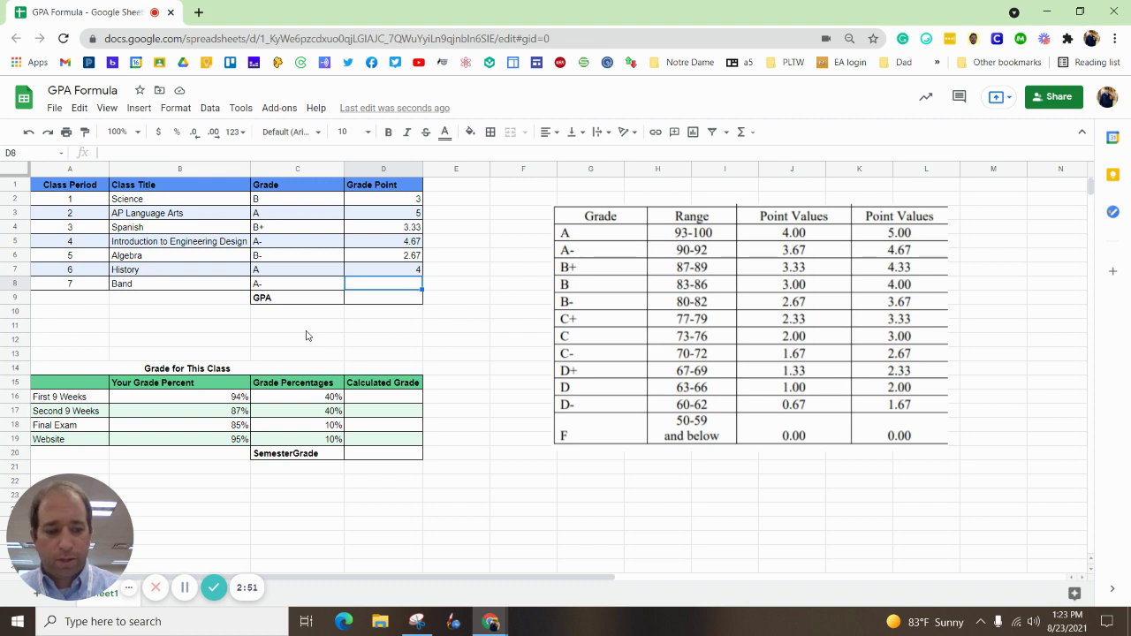
text(3.67)
key(Return)
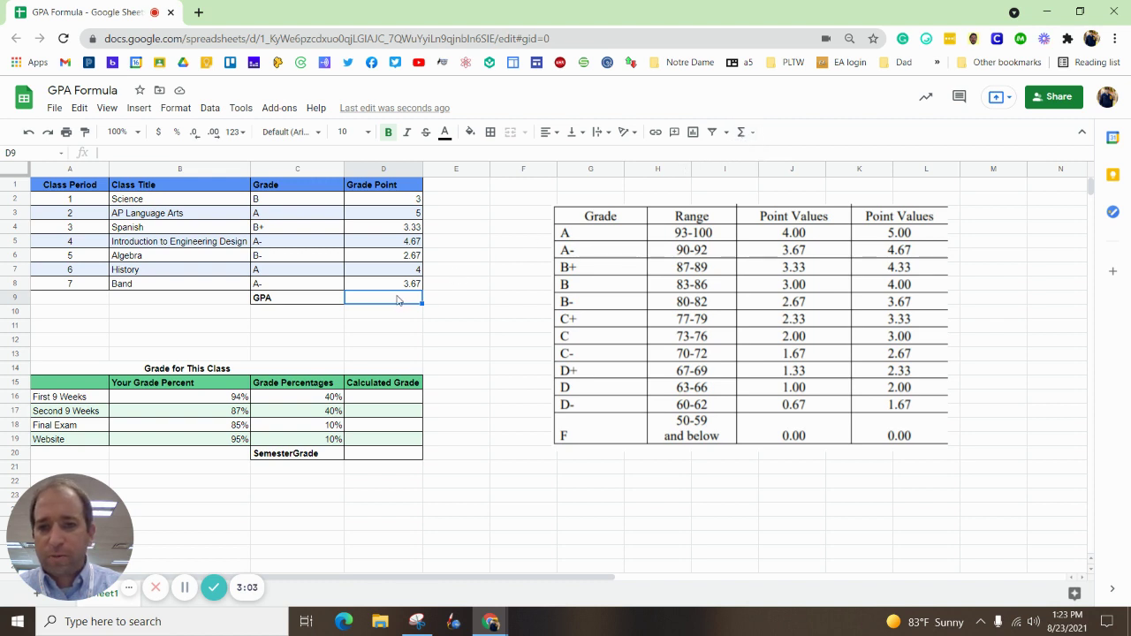
Calculate the GPA in D9 with the formula =AVERAGE(D2:D8)
click(745, 132)
click(760, 177)
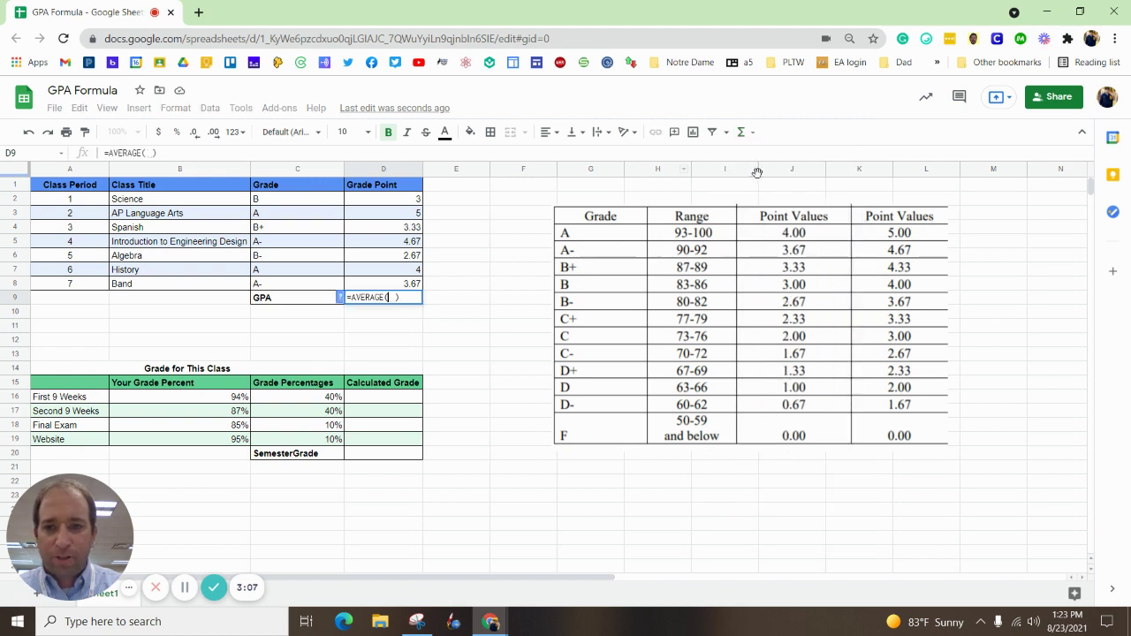
drag(371, 203, 382, 283)
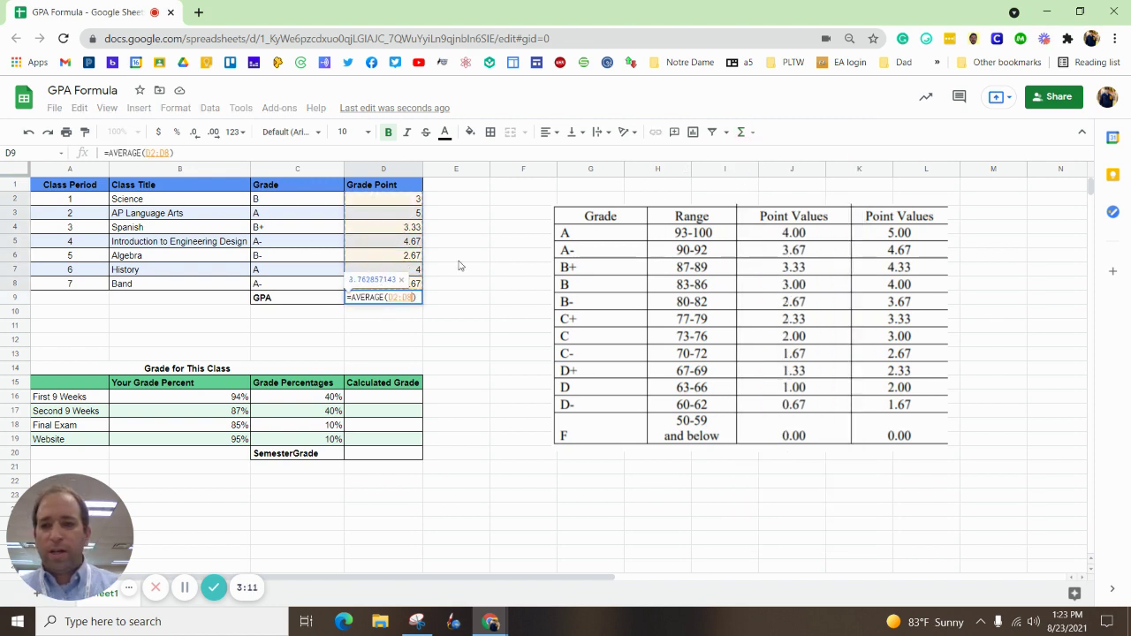
key(Return)
Reduce the GPA in D9 to three decimal places
click(387, 300)
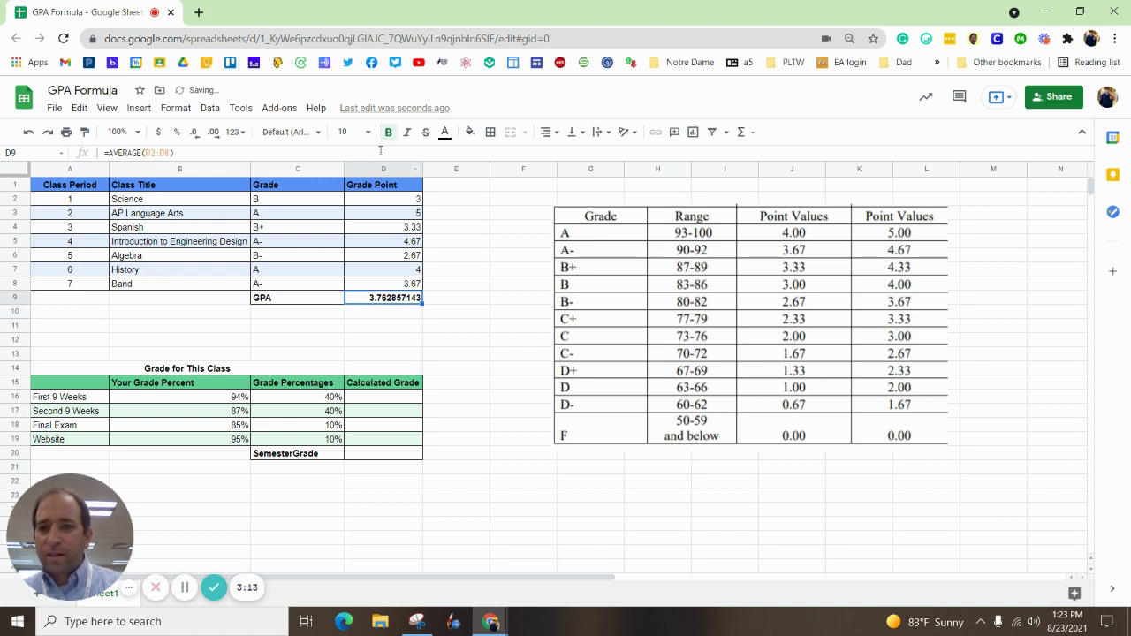
click(197, 140)
click(197, 139)
click(198, 140)
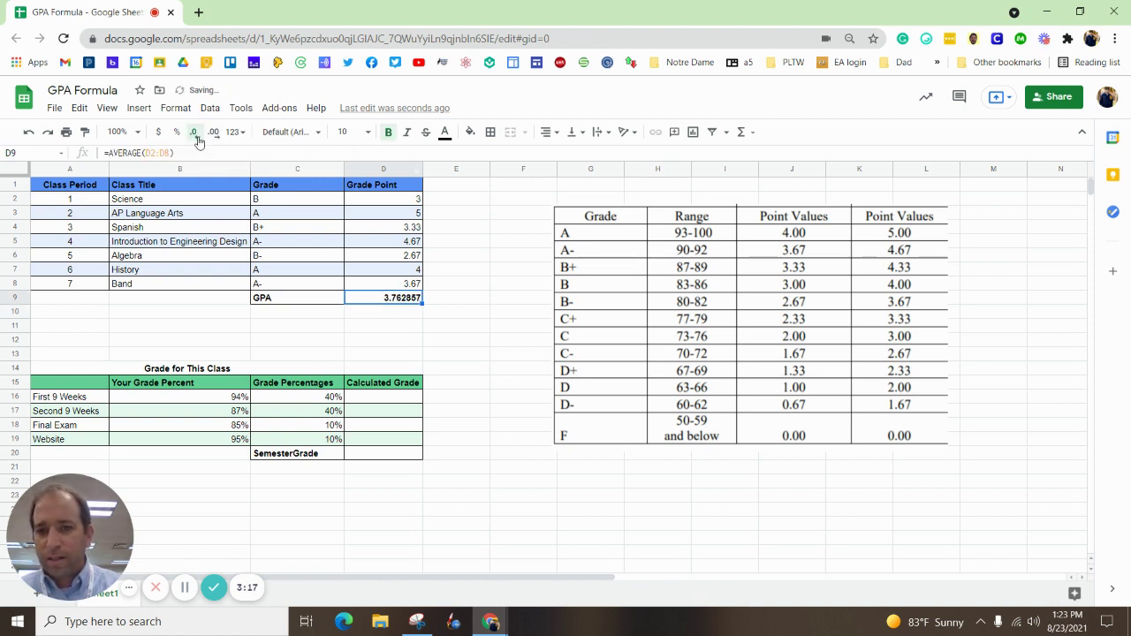
click(199, 142)
click(199, 141)
click(198, 142)
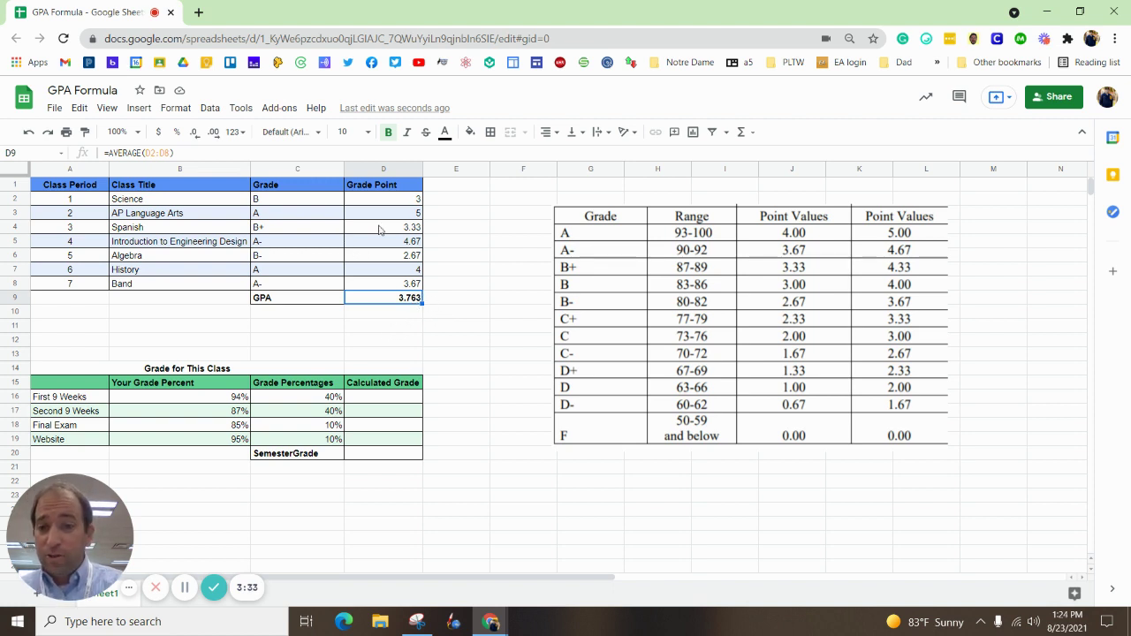
Change the Science grade to A and its grade point to 4, and check the GPA cell
click(301, 202)
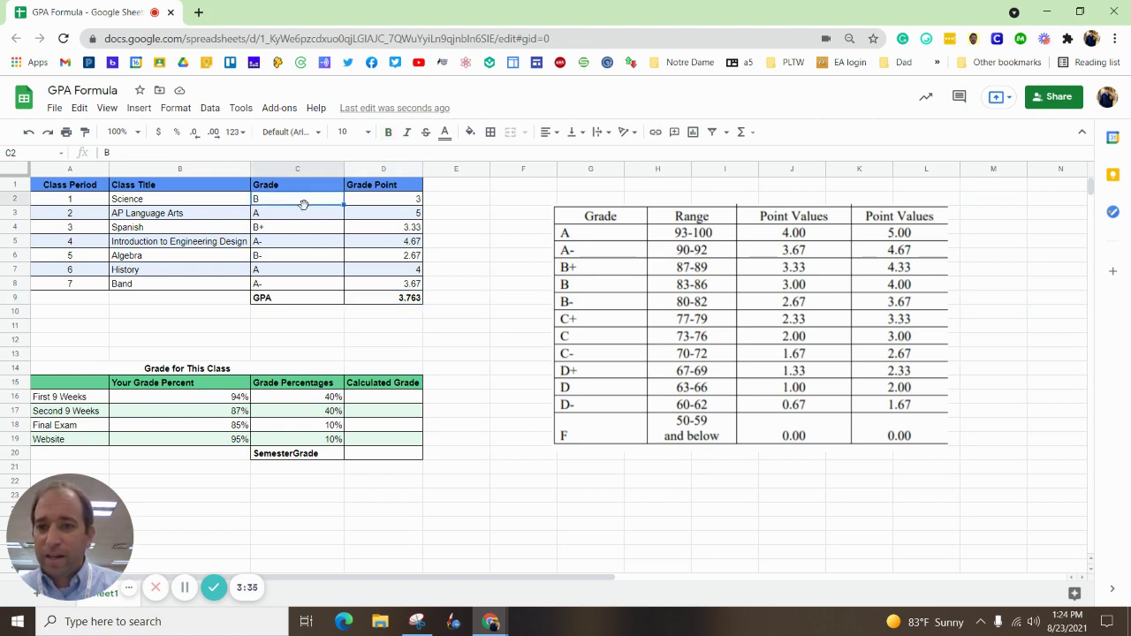
text(A)
click(389, 205)
click(395, 217)
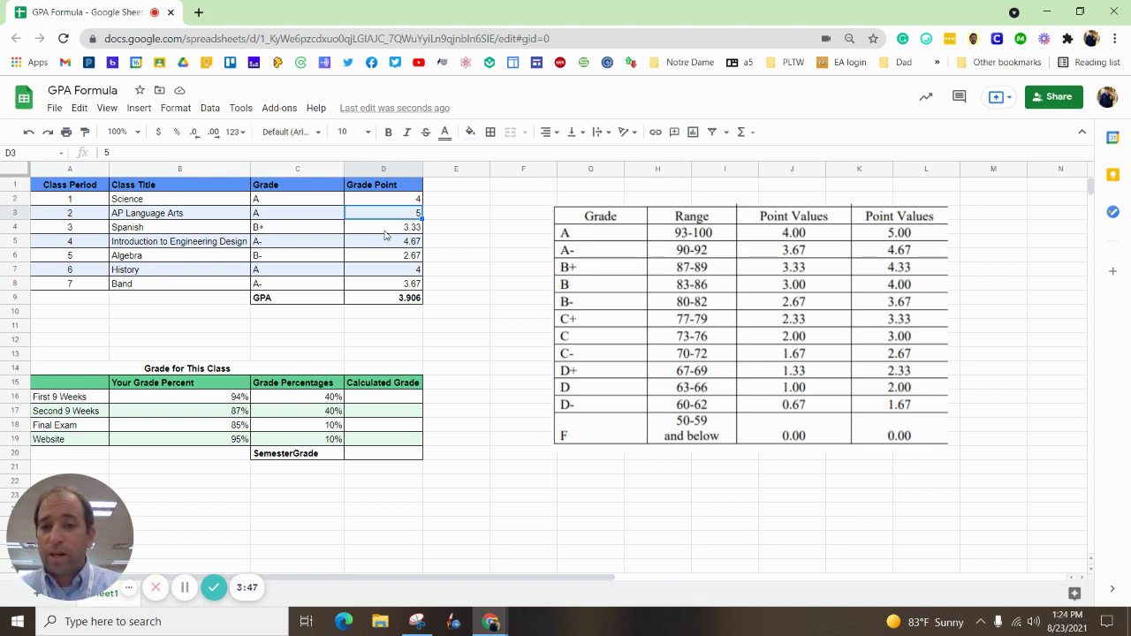
click(389, 299)
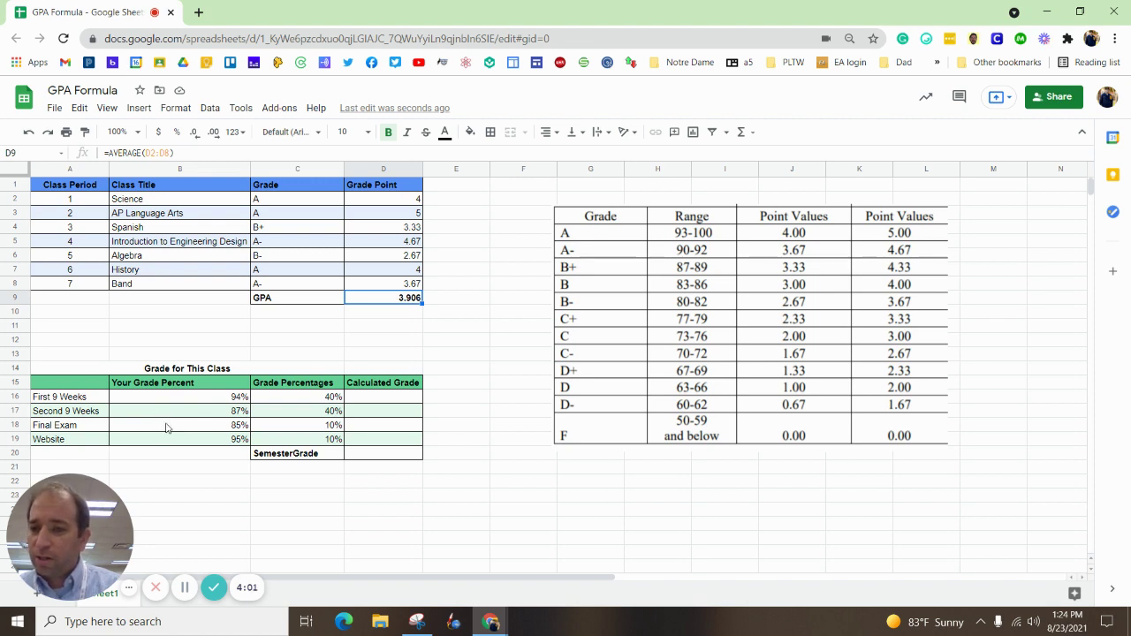
Examine the grade percent and weighting of each row in the Grade for This Class table
click(84, 401)
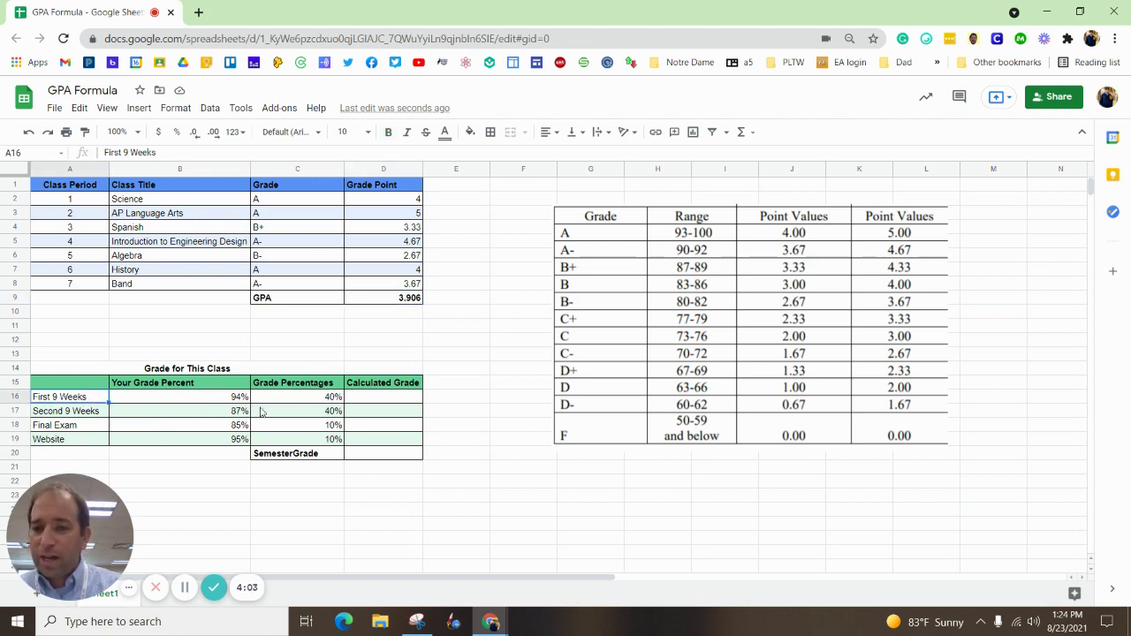
click(230, 399)
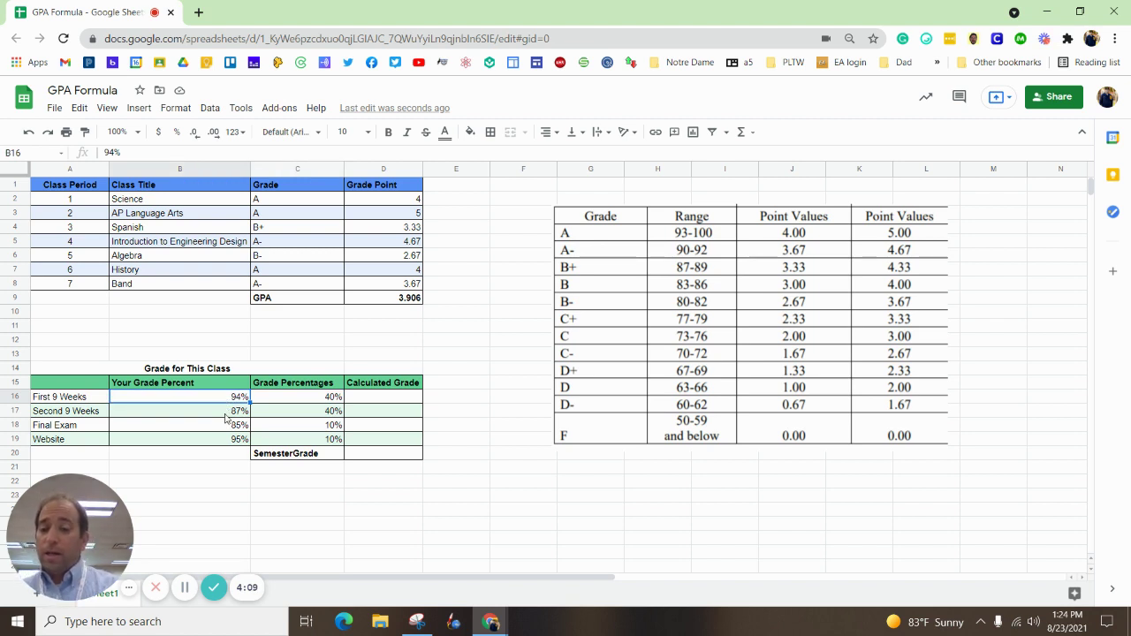
click(226, 415)
click(316, 415)
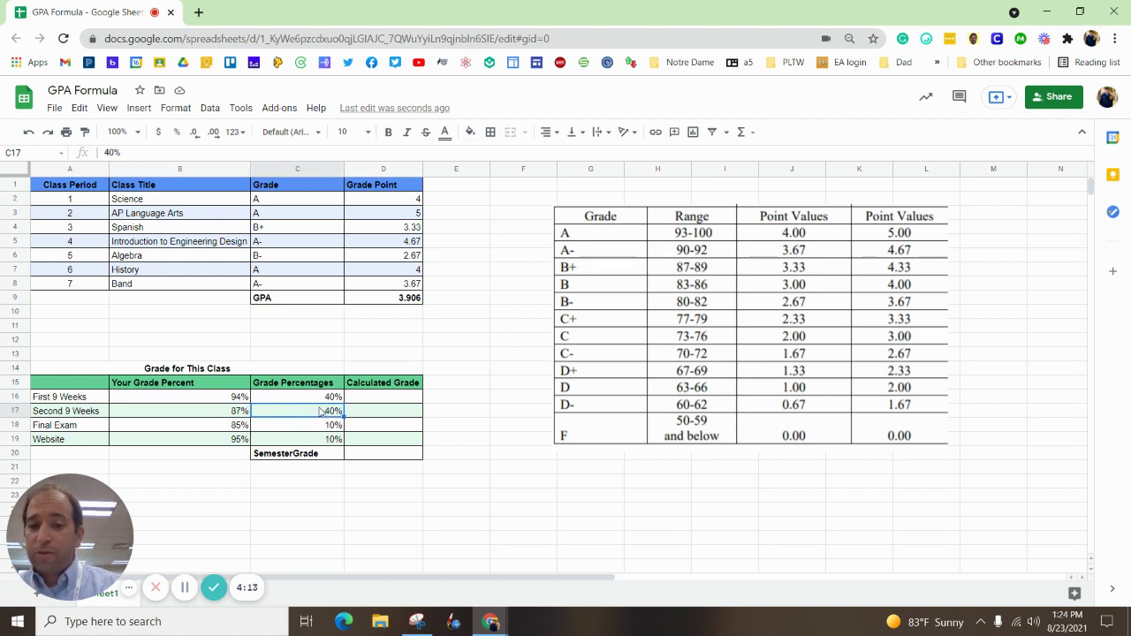
click(232, 414)
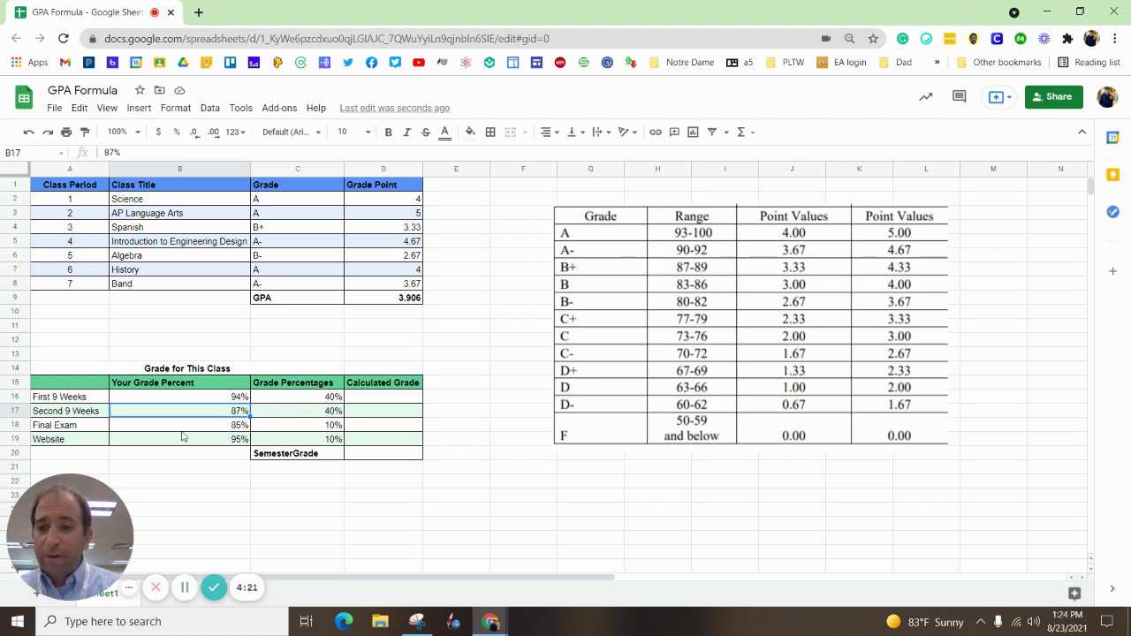
click(215, 428)
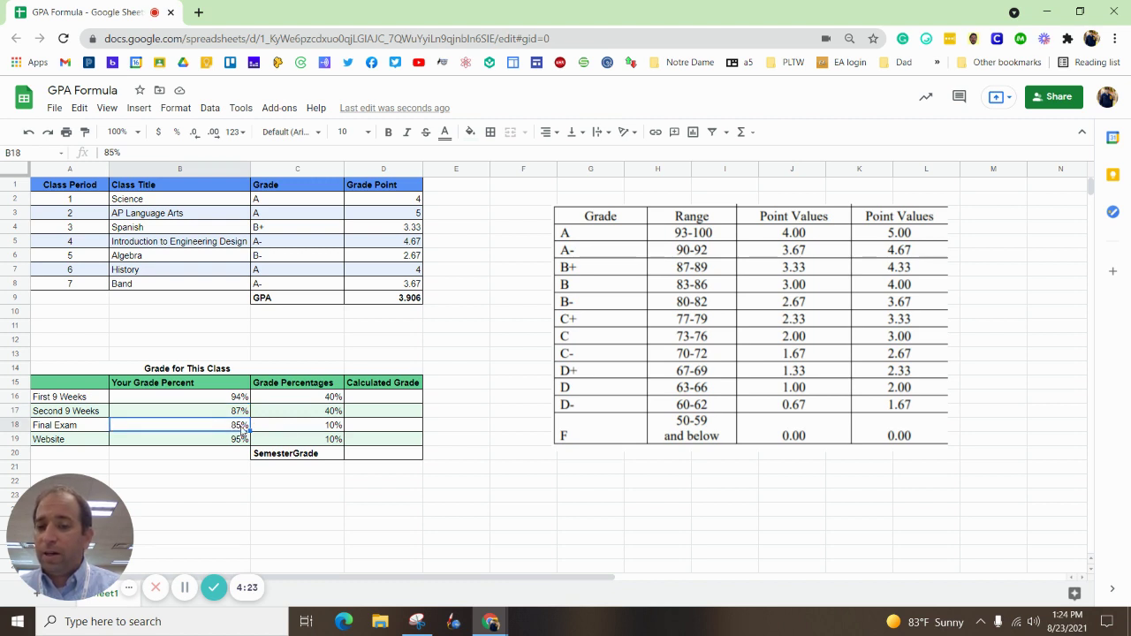
click(100, 443)
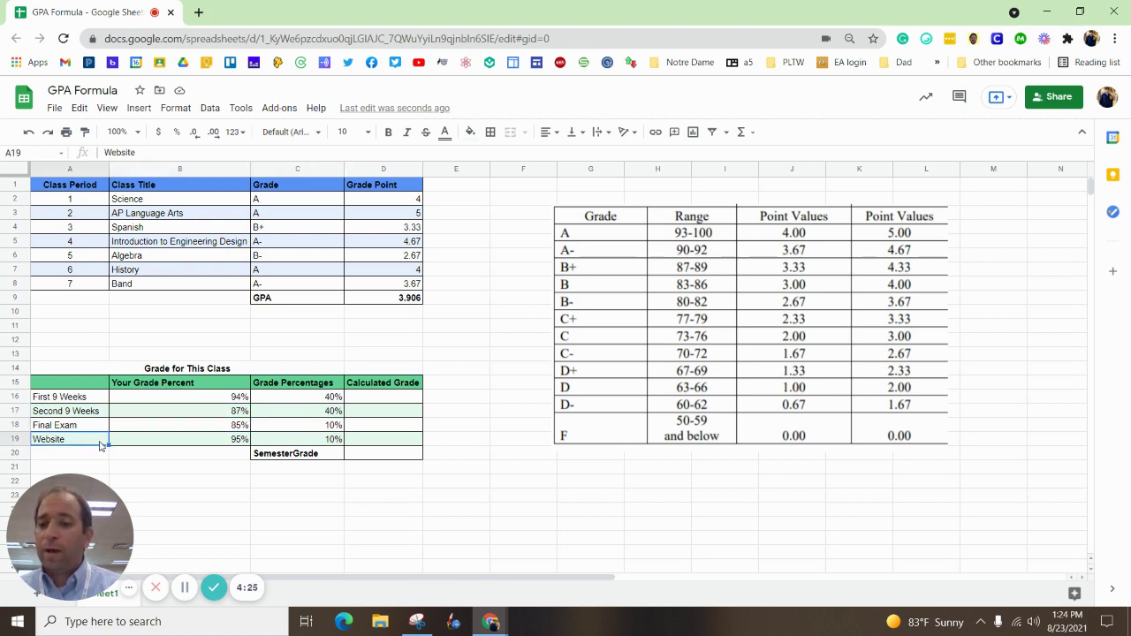
click(214, 442)
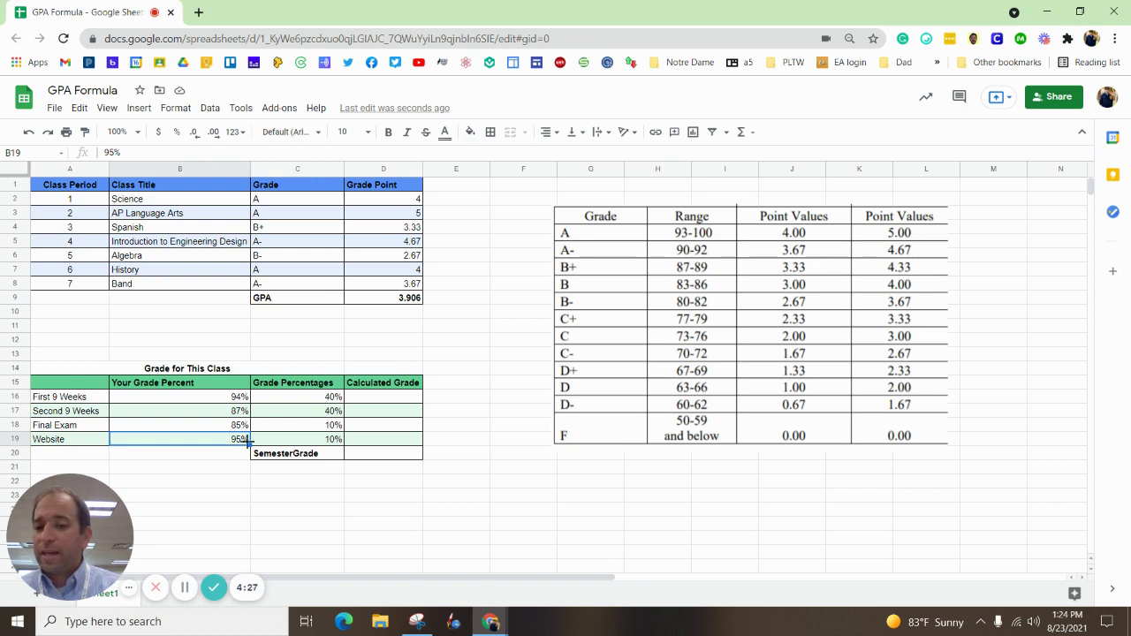
click(311, 446)
Calculate the First 9 Weeks grade in D16 with the formula =B16*C16
click(384, 400)
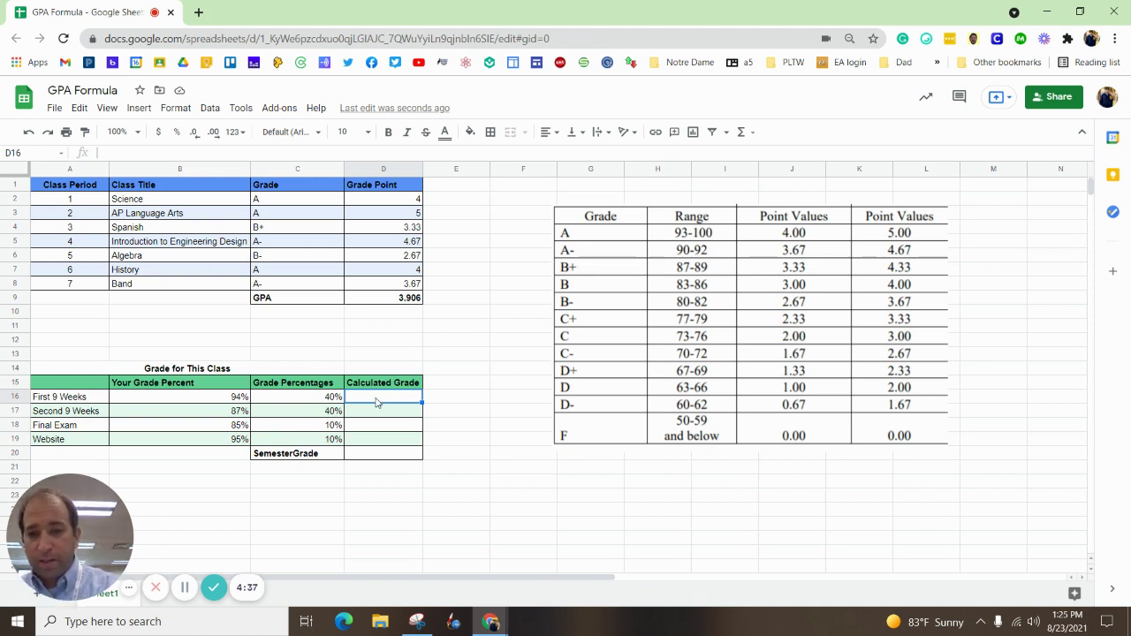
text(=)
click(236, 398)
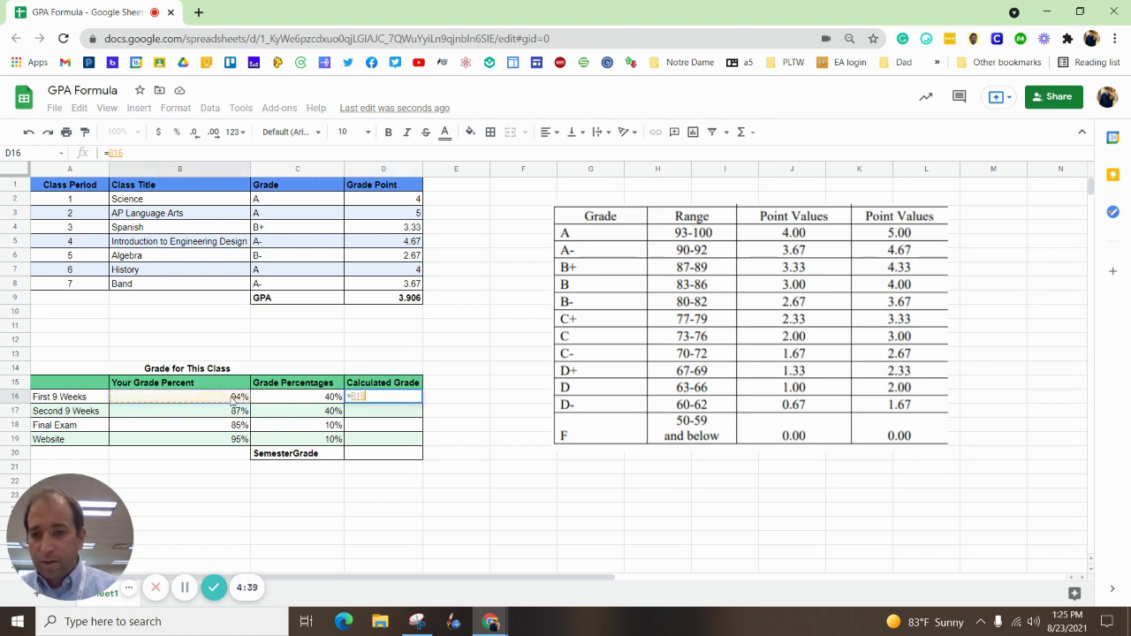
text(*)
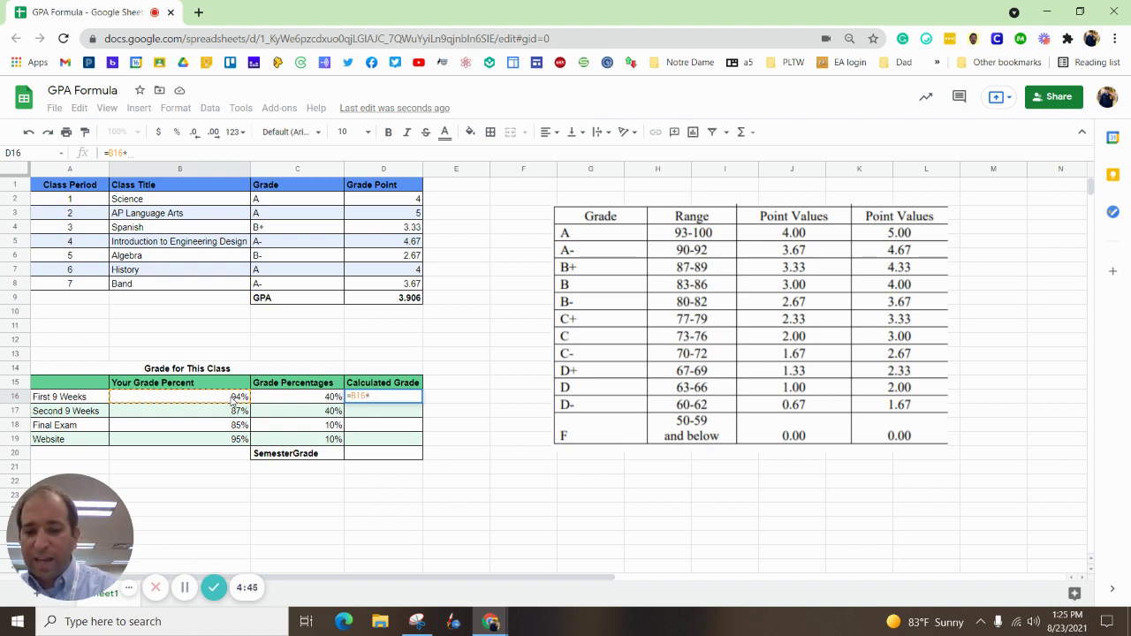
click(284, 399)
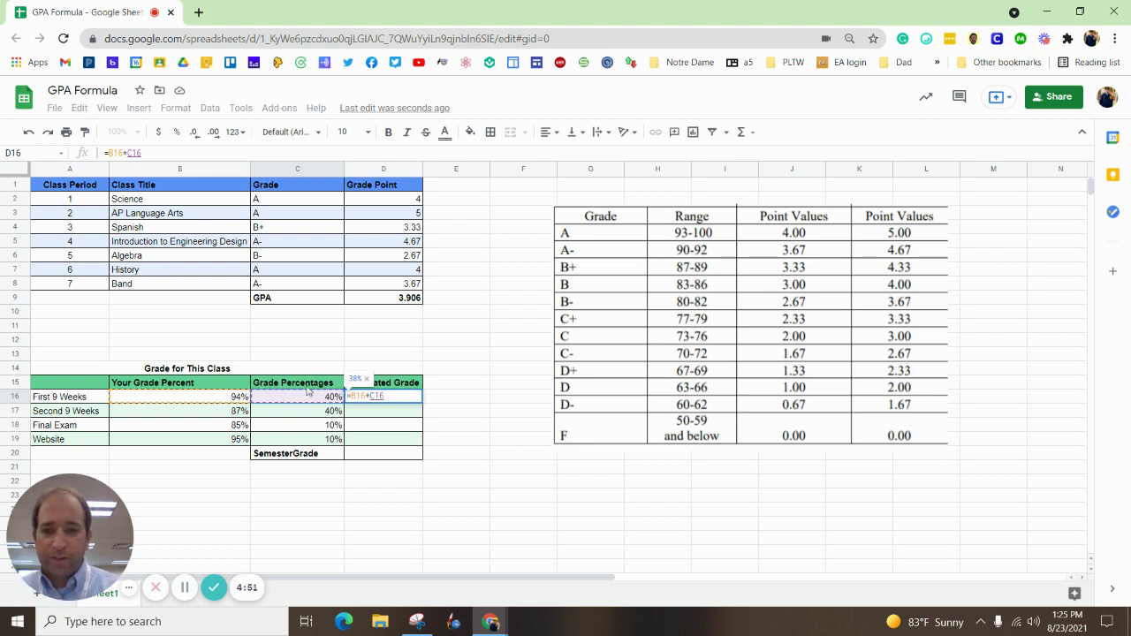
key(Return)
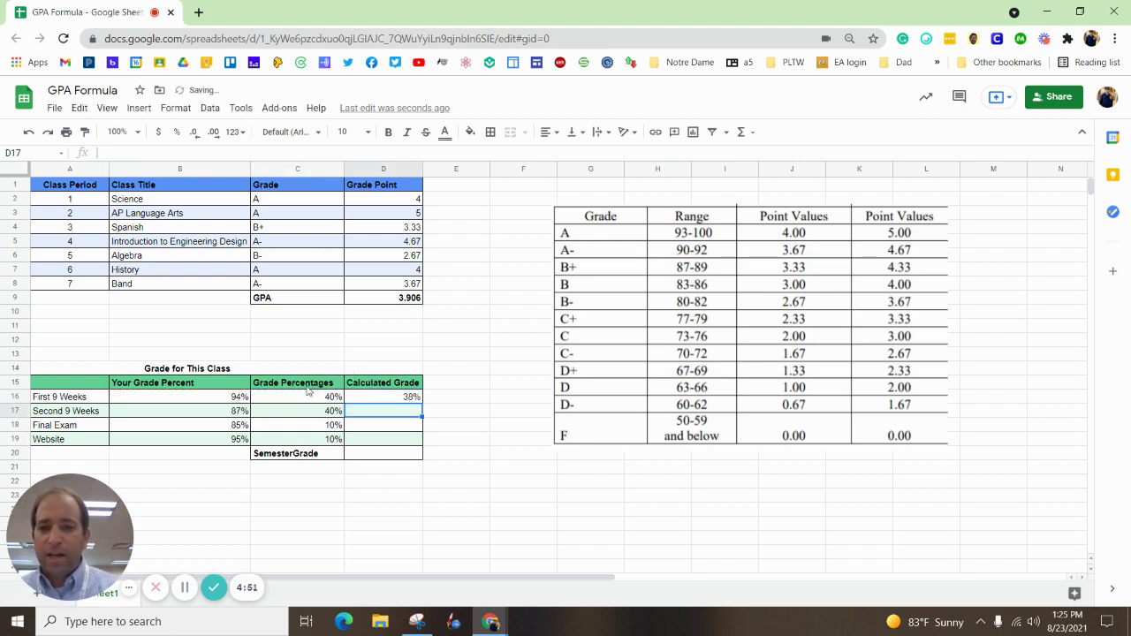
Change the First 9 Weeks grade percent in B16 to 93% and check its calculated grade
click(374, 402)
click(238, 401)
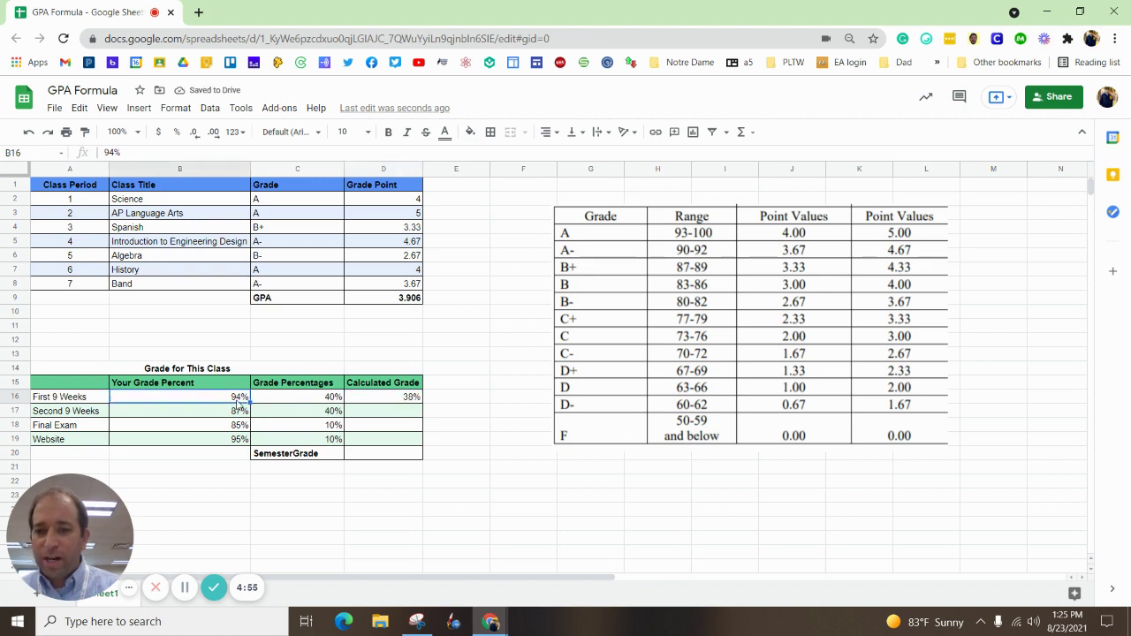
text(93)
key(Return)
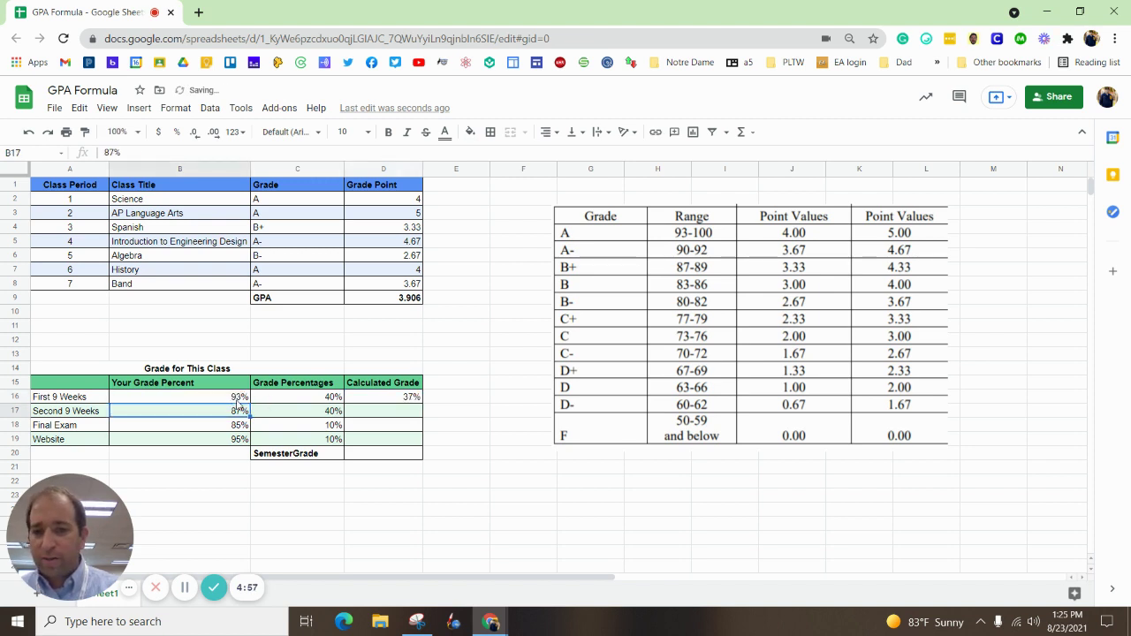
click(407, 400)
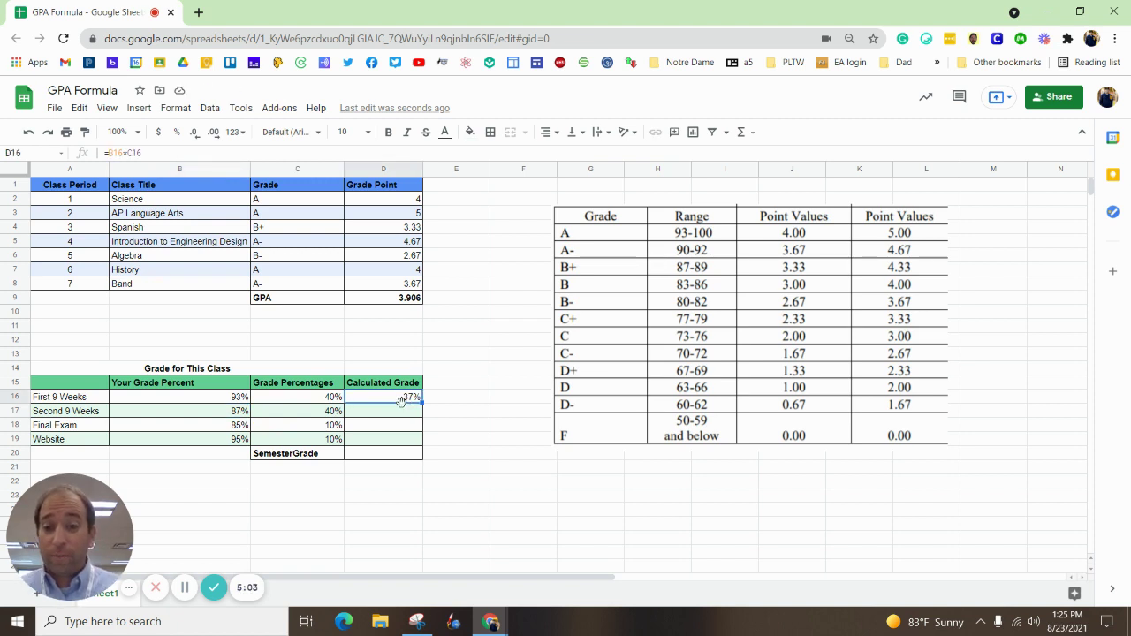
Copy the D16 formula down through D19 and check the cell references in the copied formulas
click(395, 298)
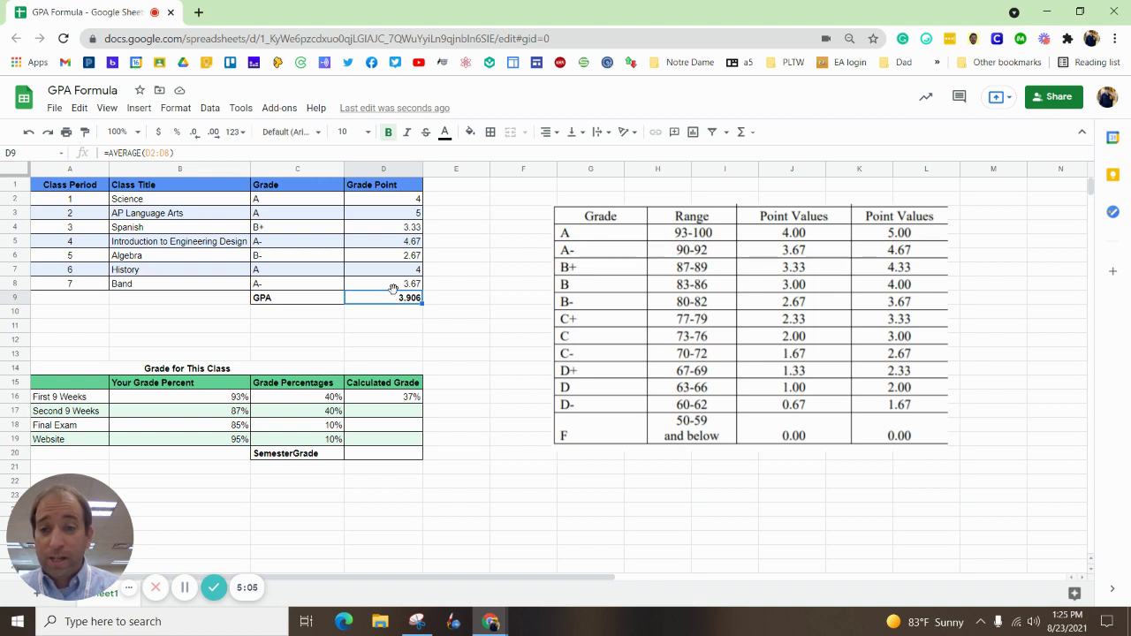
click(410, 398)
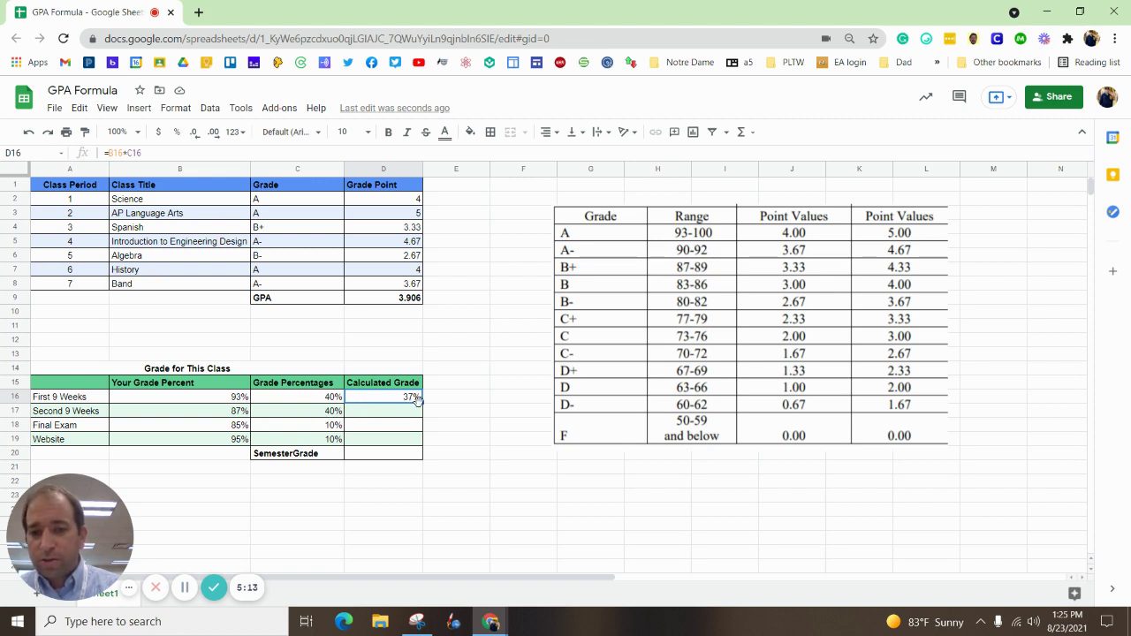
drag(422, 402, 414, 442)
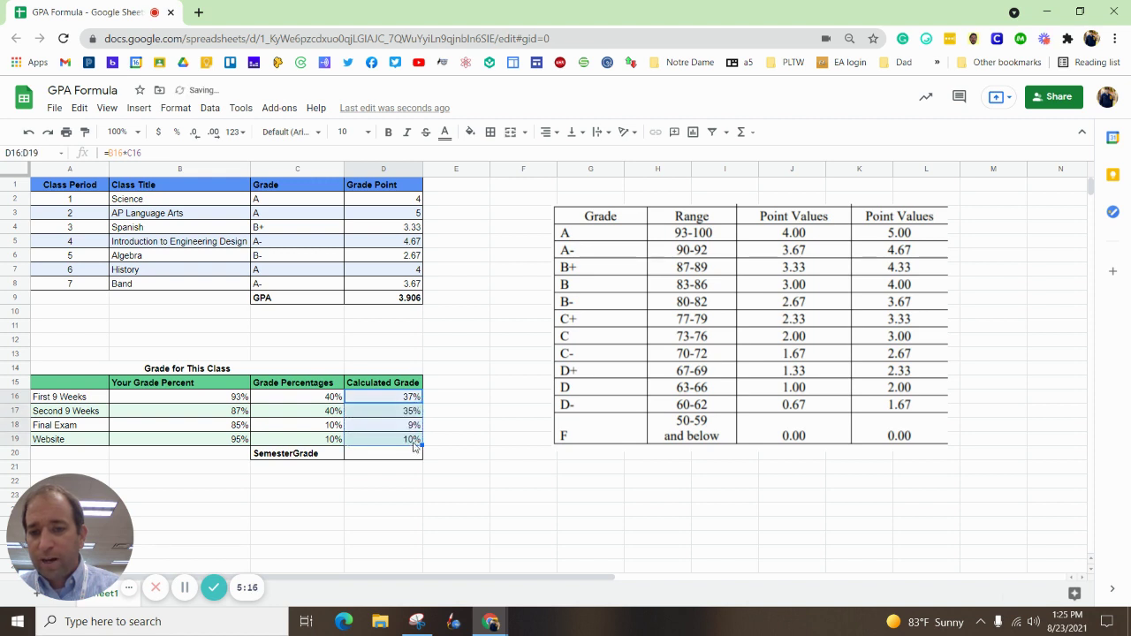
double_click(404, 412)
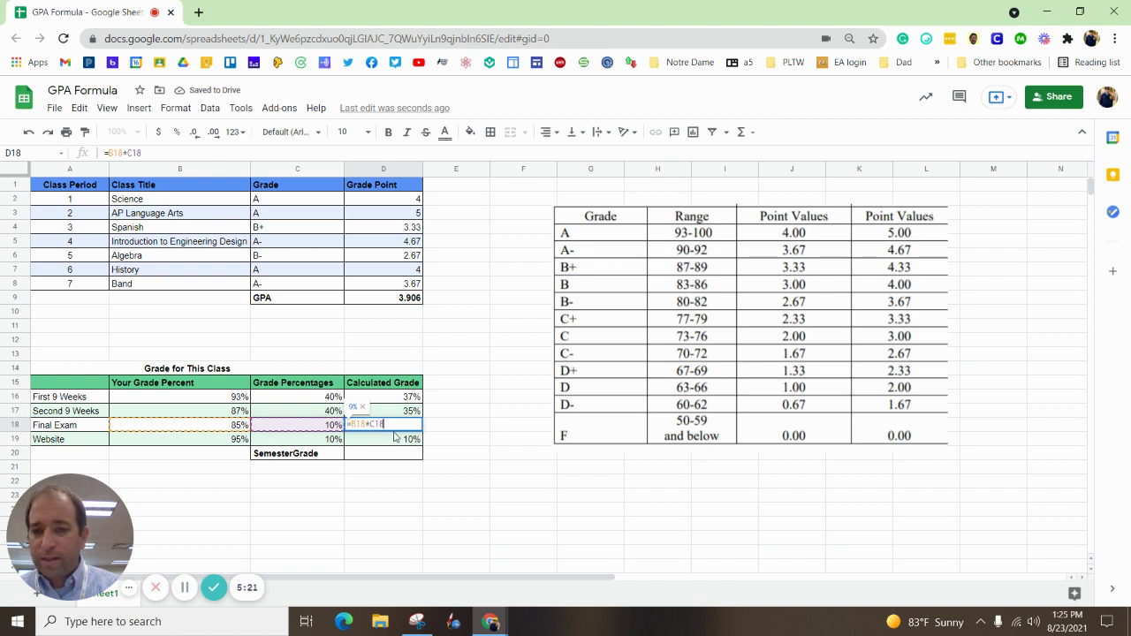
click(389, 441)
double_click(389, 442)
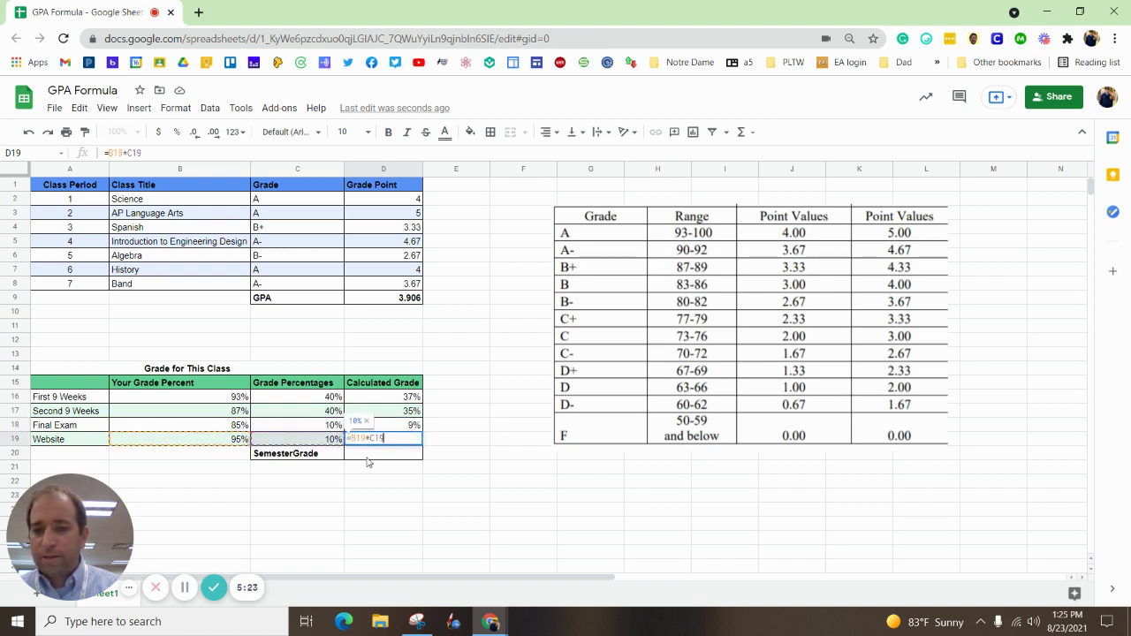
key(Return)
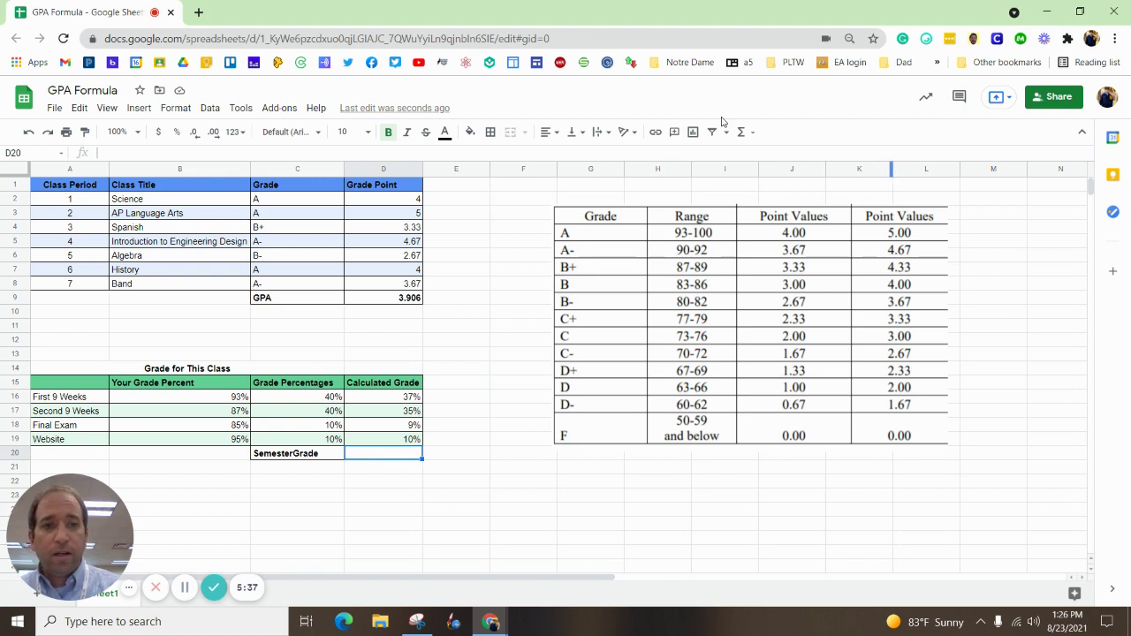
Calculate the semester grade in D20 with the formula =SUM(D16:D19)
click(744, 132)
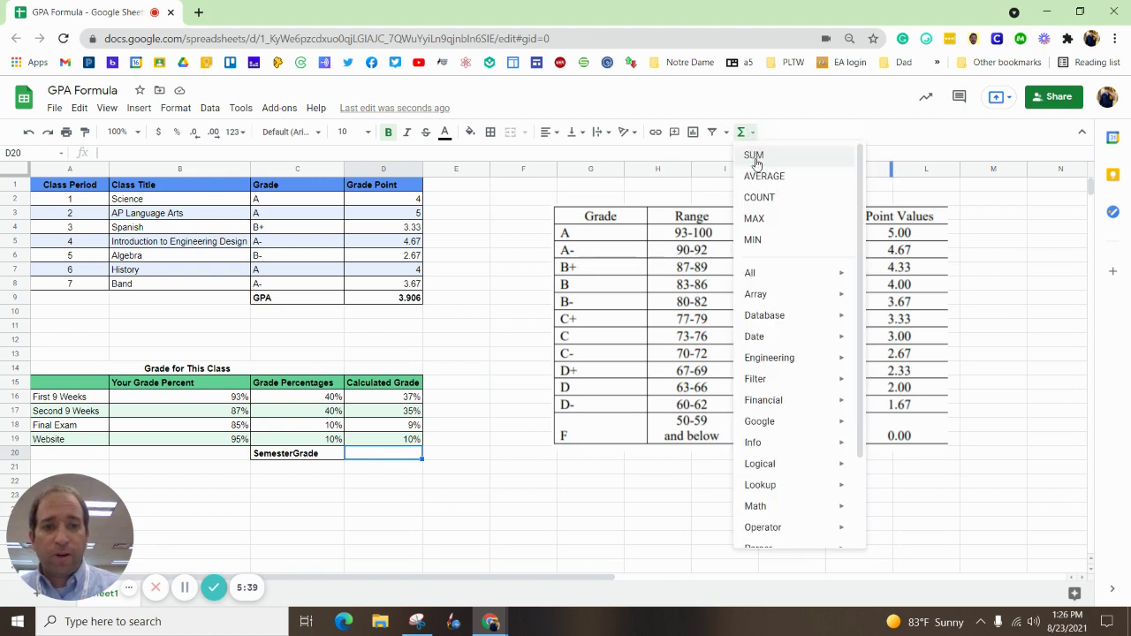
click(752, 157)
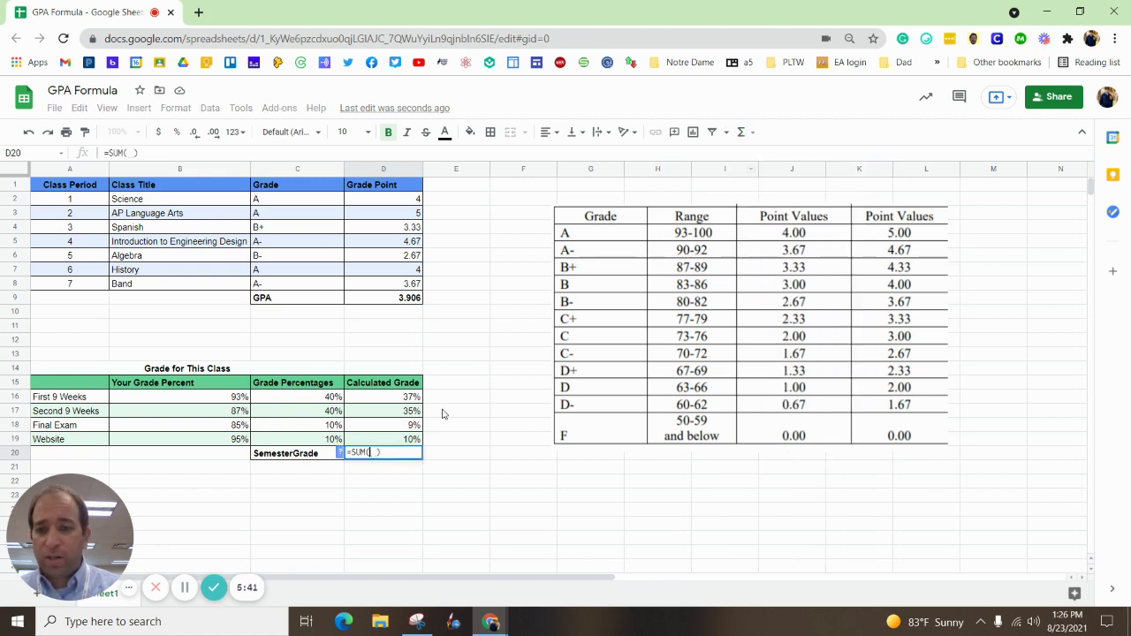
click(399, 399)
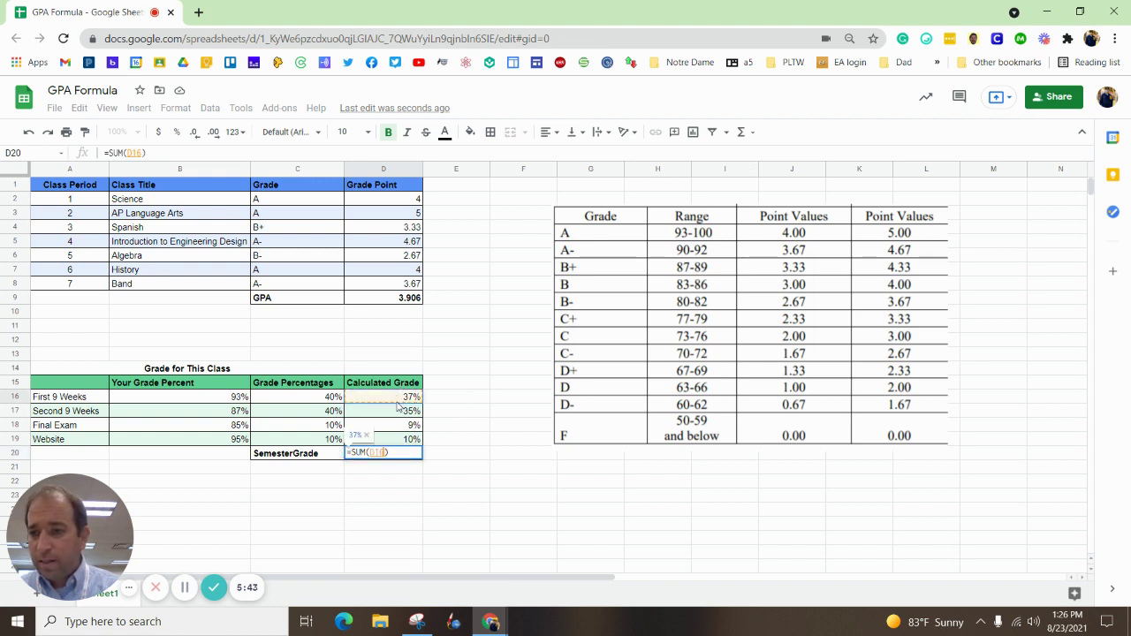
drag(398, 404, 397, 439)
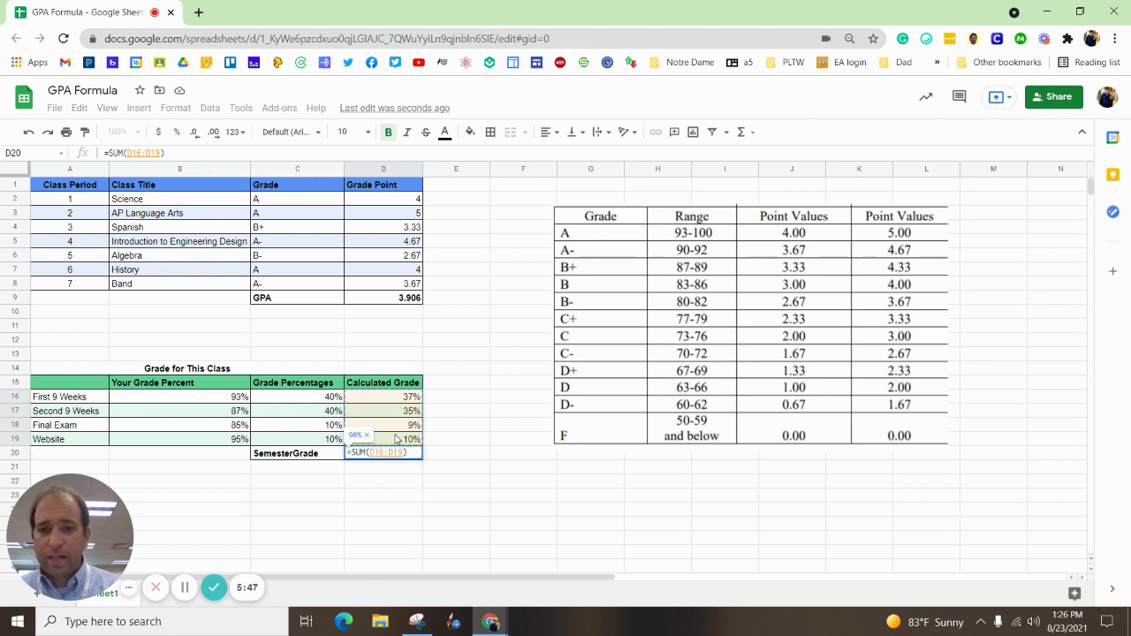
key(Return)
click(410, 456)
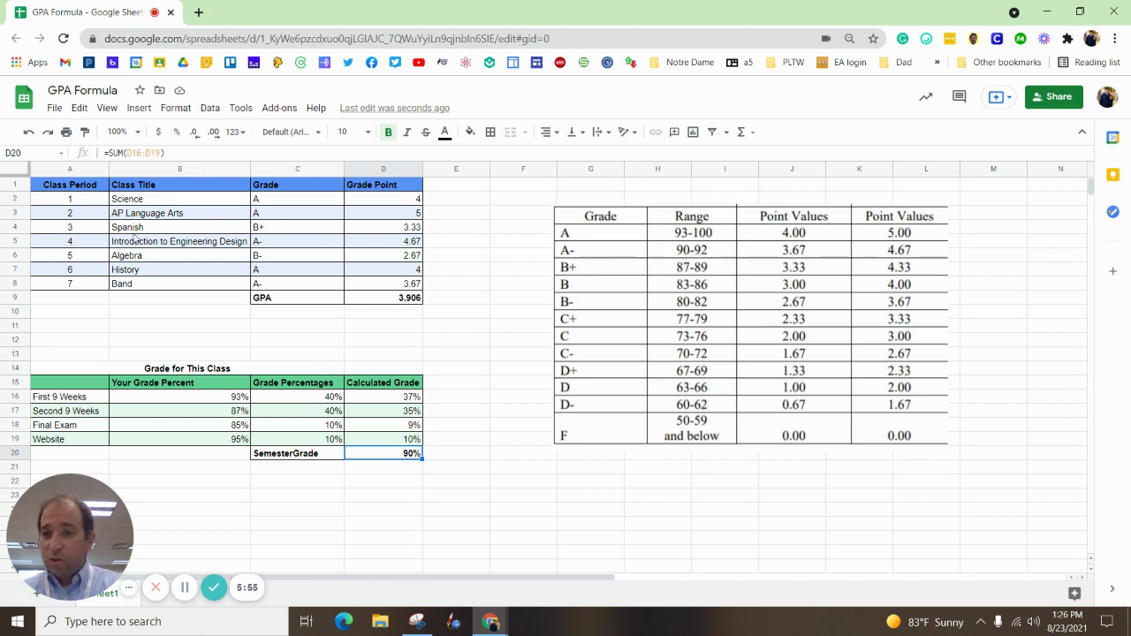
Change the Second 9 Weeks grade percent in B17 to 95% and check the semester grade cell
click(406, 242)
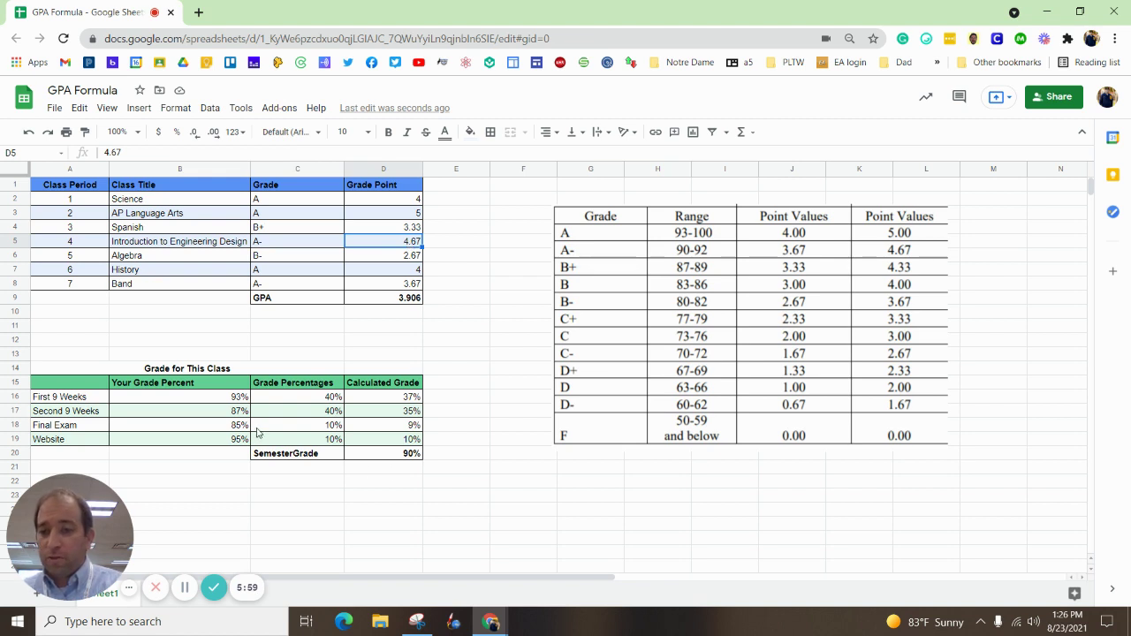
click(213, 413)
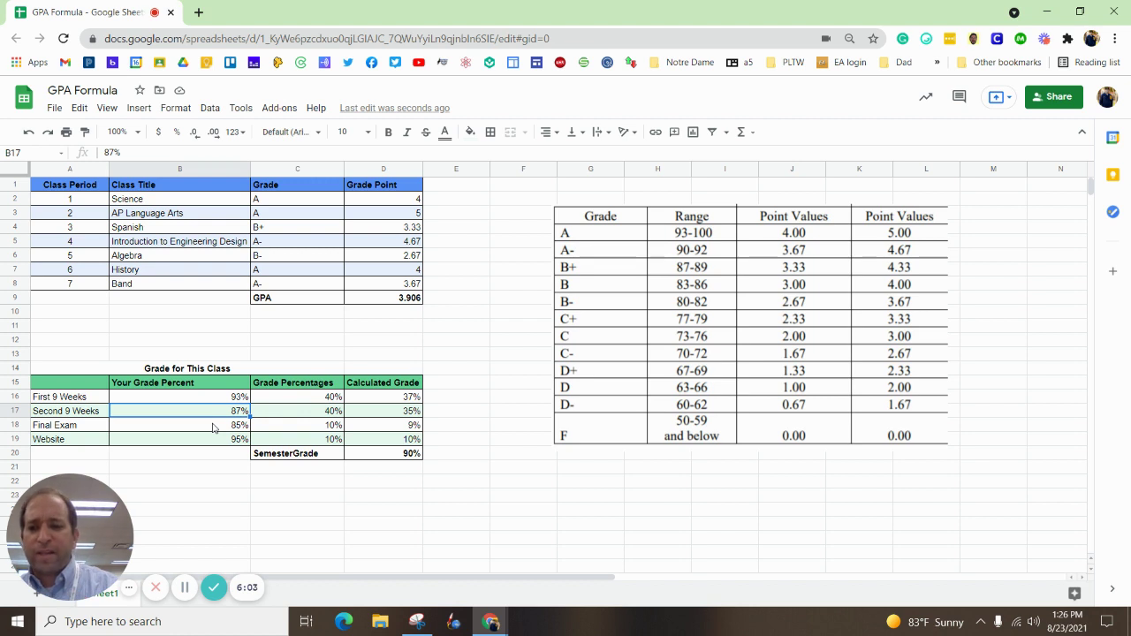
text(95)
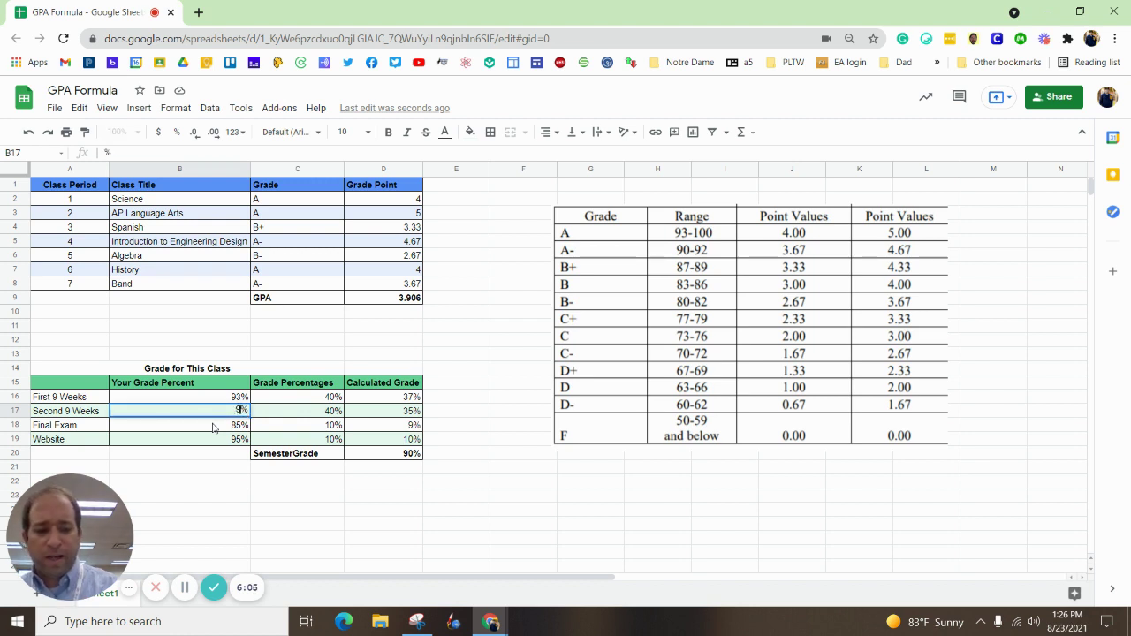
key(Return)
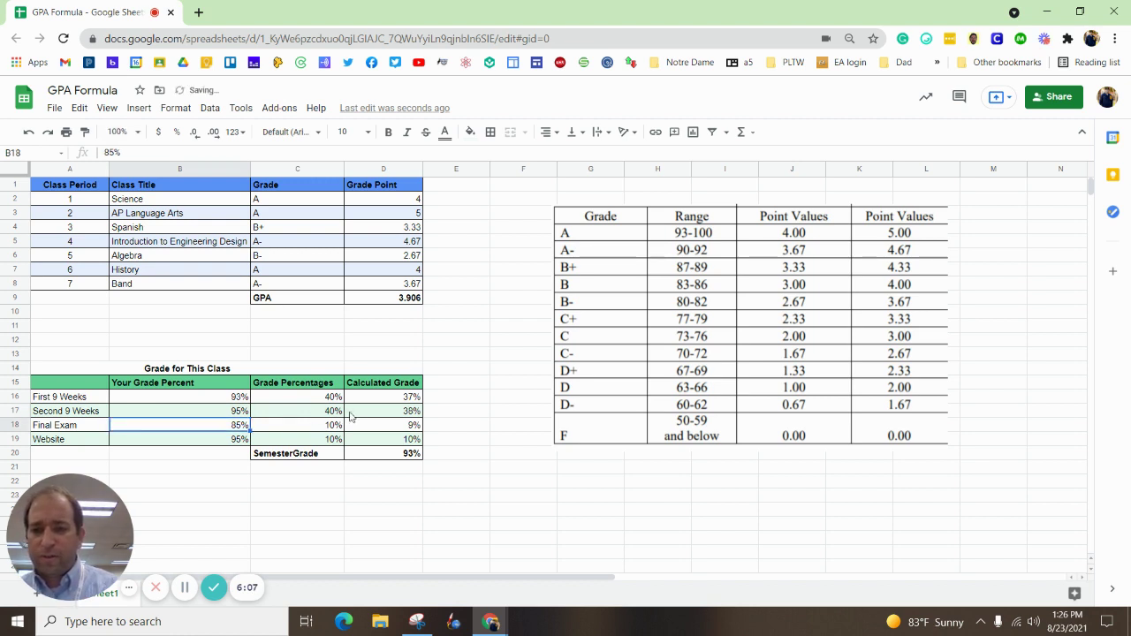
click(397, 459)
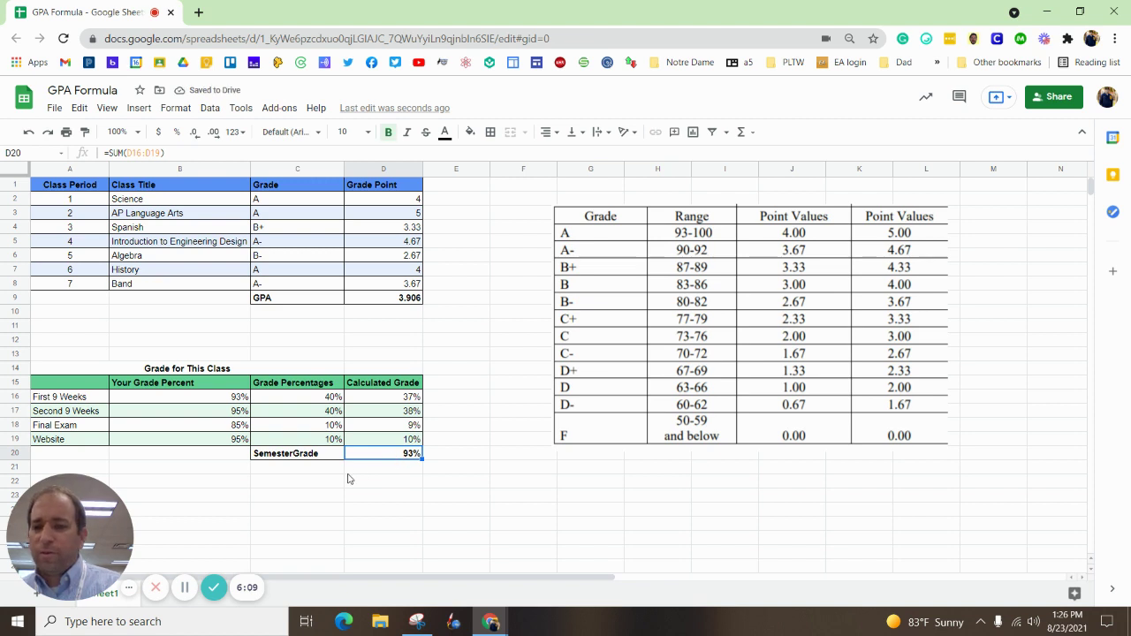
Make the grade percentages in C16:C19 bold
click(231, 402)
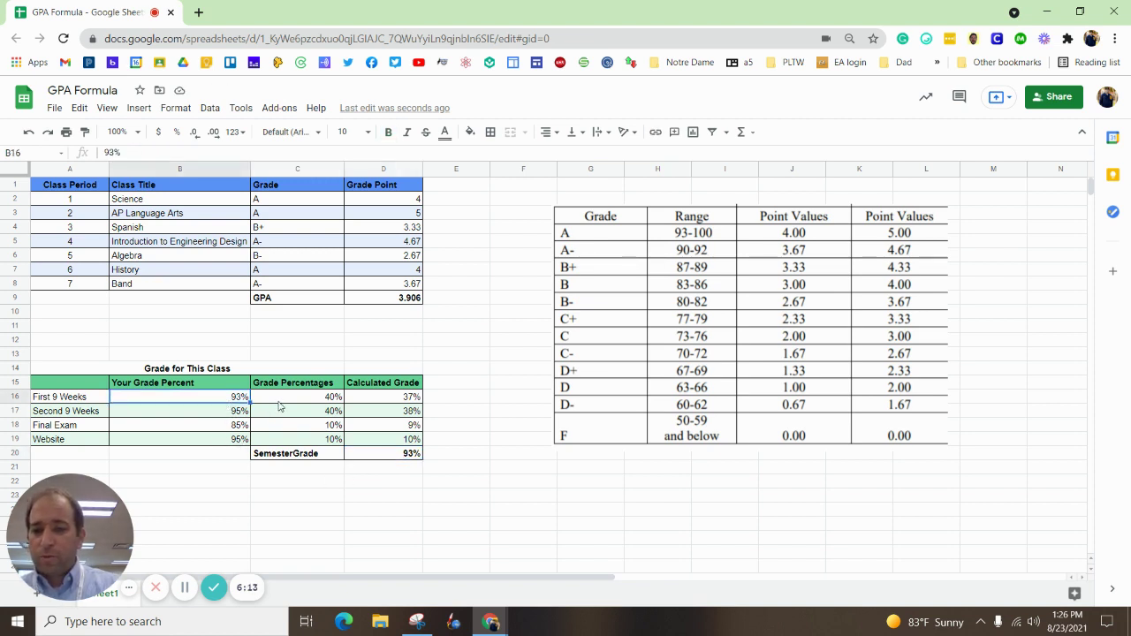
drag(279, 403, 283, 440)
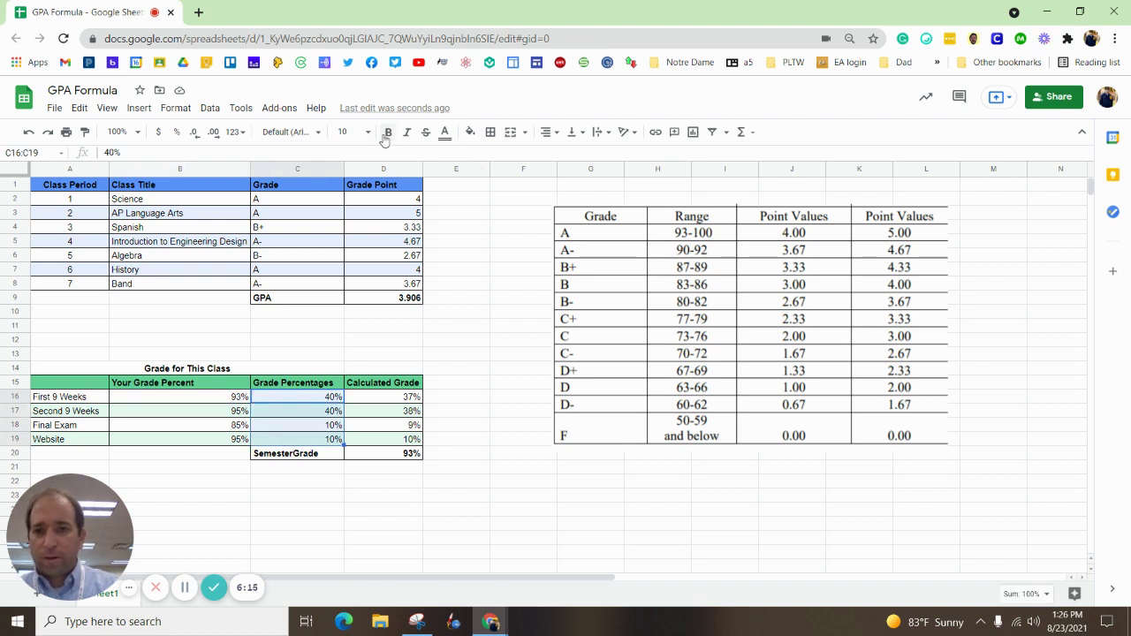
click(388, 132)
click(448, 339)
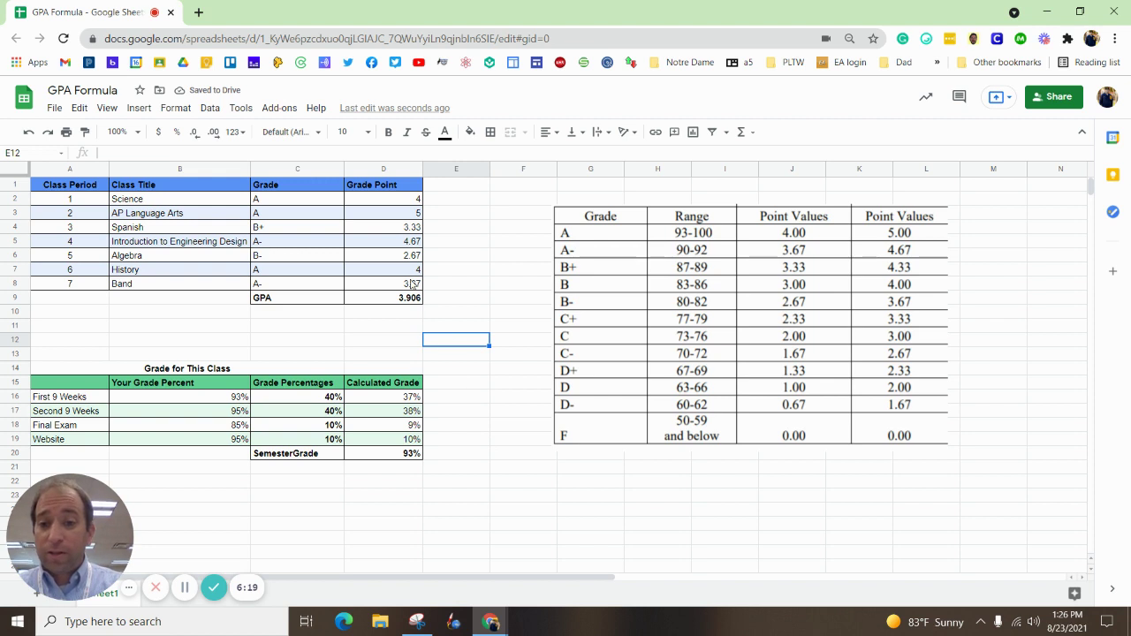
Review the class titles, grades, grade points and GPA, and the grade percents, calculated grades and semester grade in the lower table
drag(171, 202, 167, 284)
drag(274, 198, 271, 285)
drag(389, 202, 390, 287)
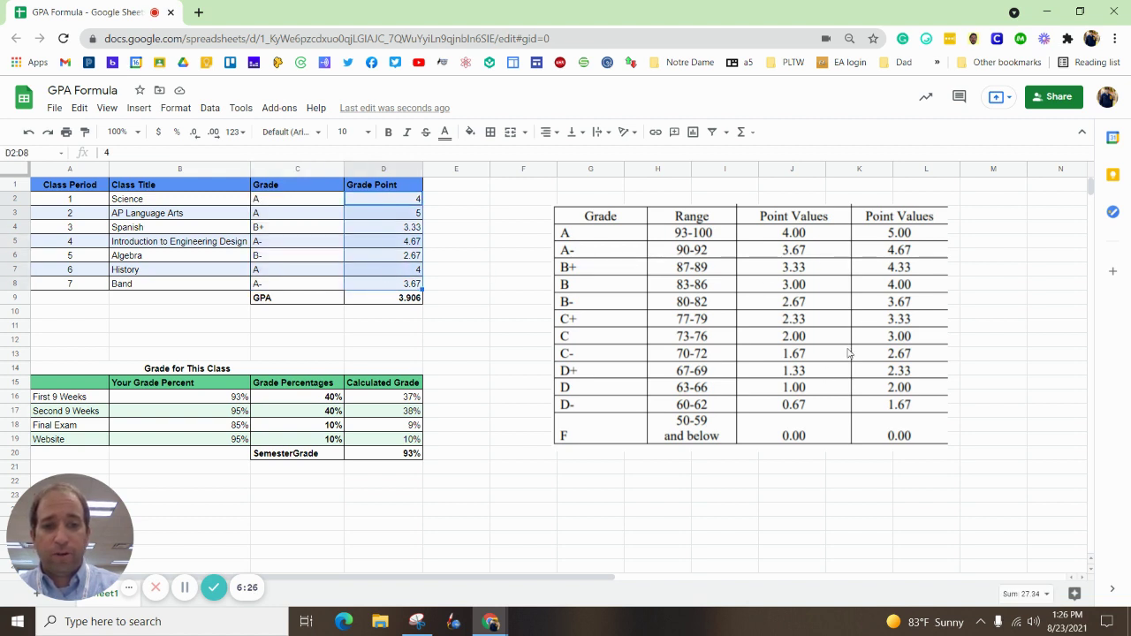
click(416, 301)
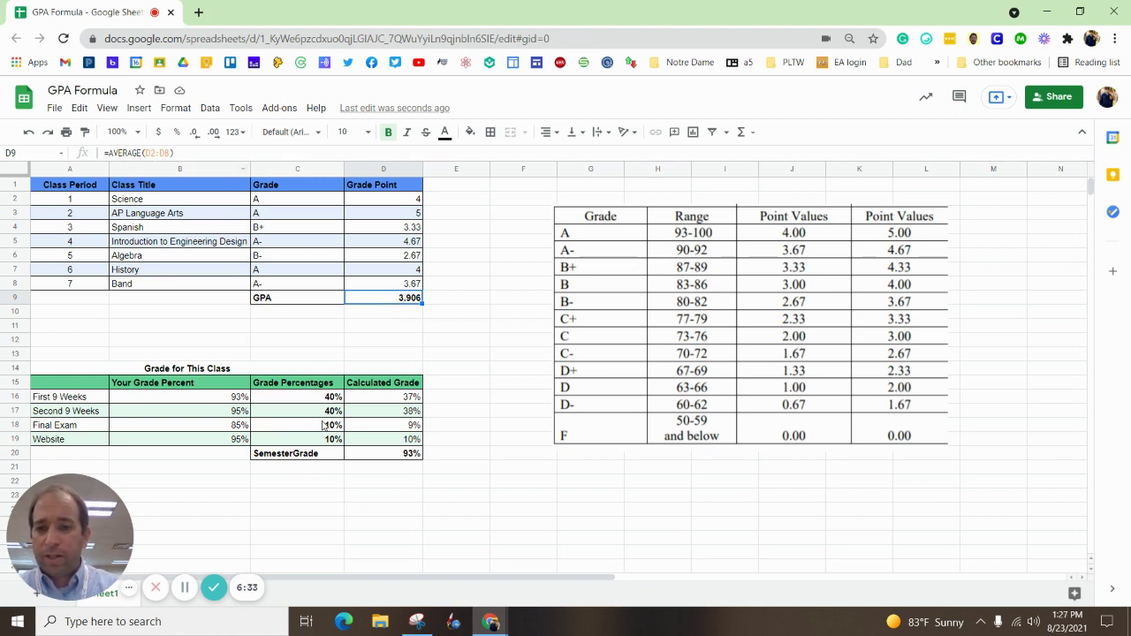
drag(225, 402, 201, 445)
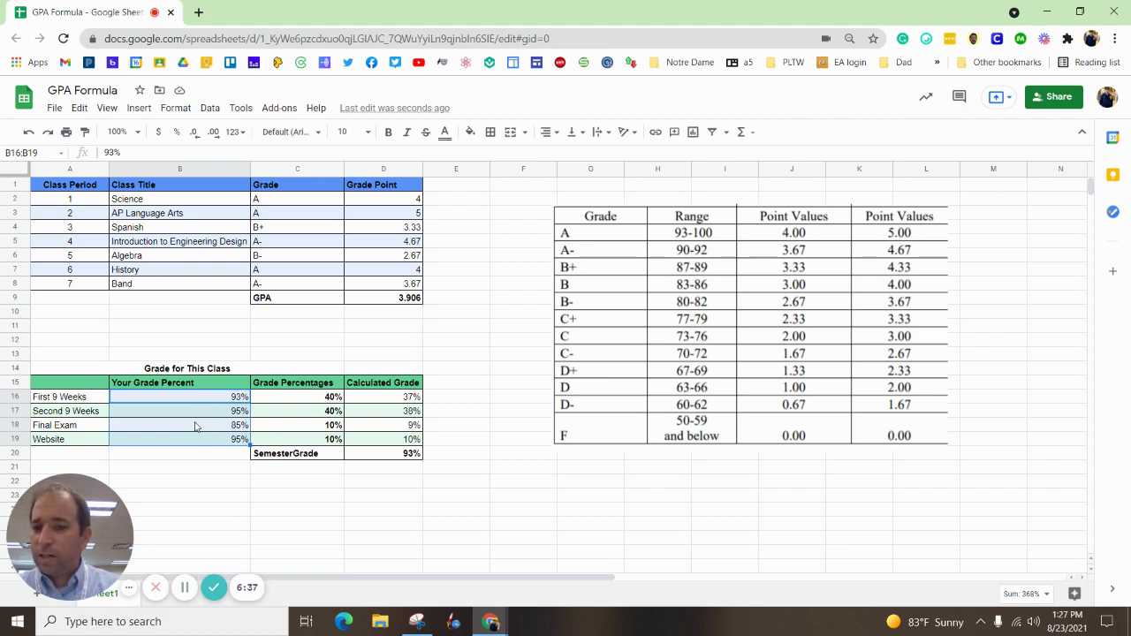
drag(386, 402, 389, 438)
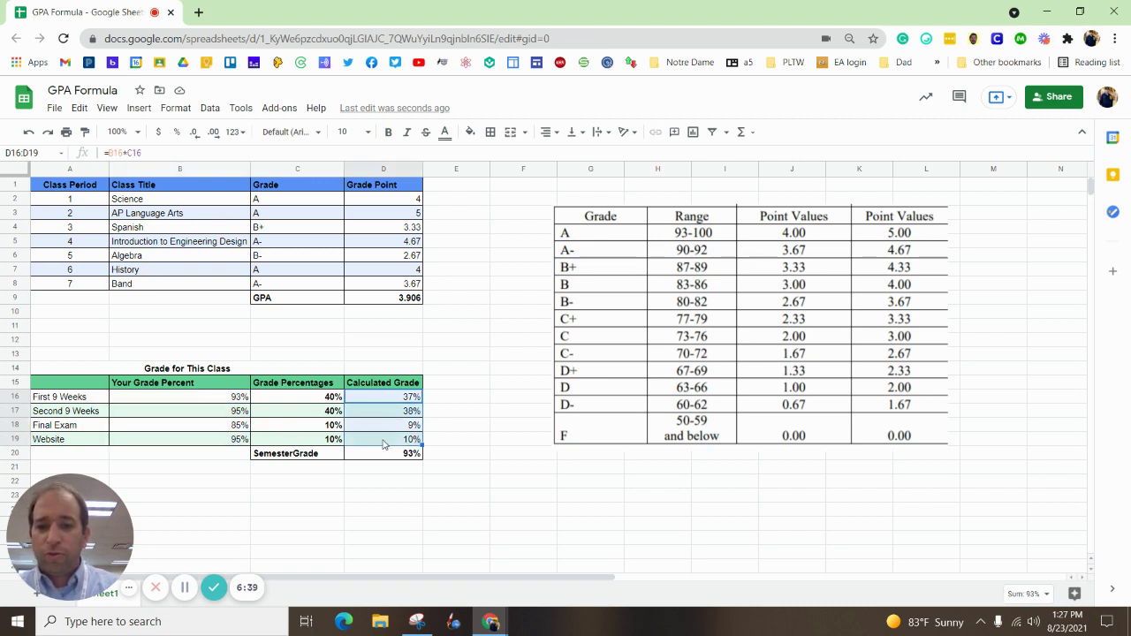
click(387, 455)
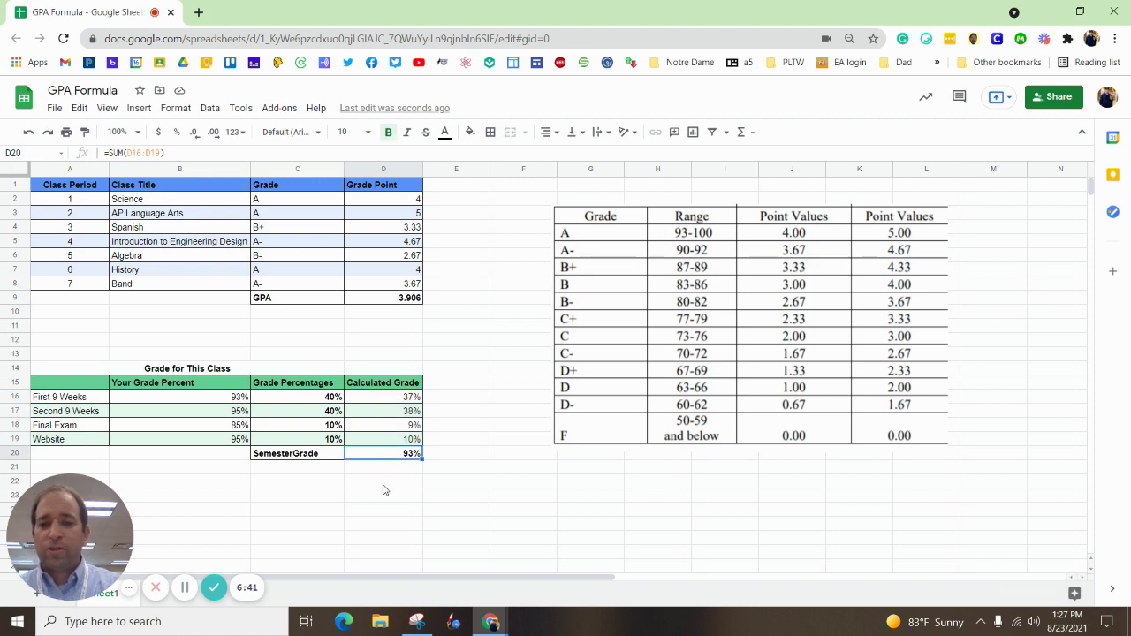